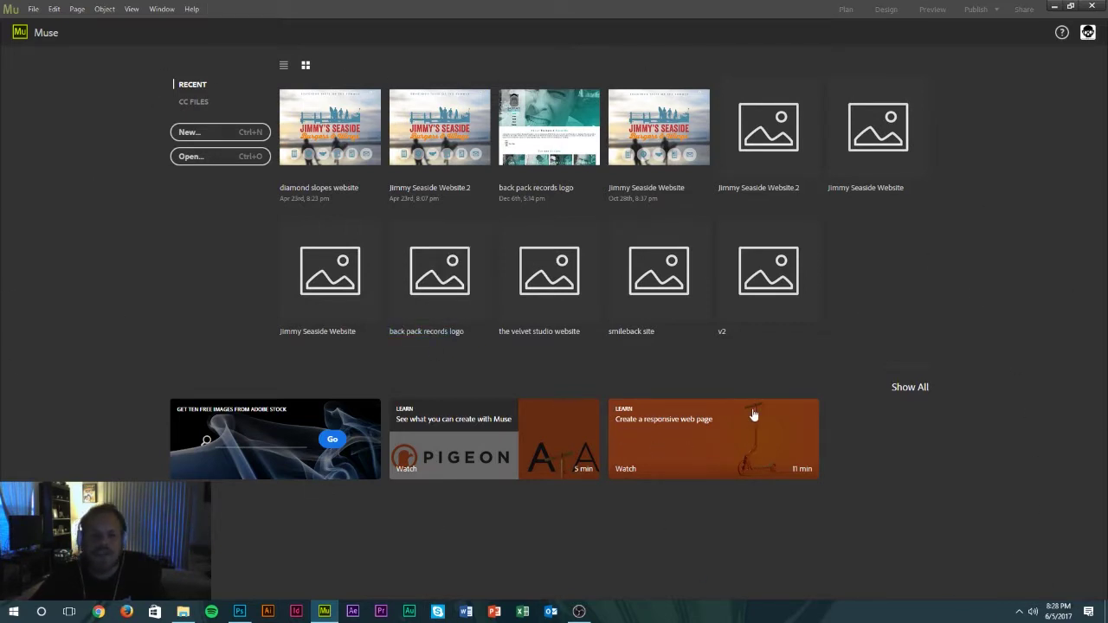
# Step: Start a new fluid-width site and set its maximum page width to 1080
pyautogui.click(248, 131)
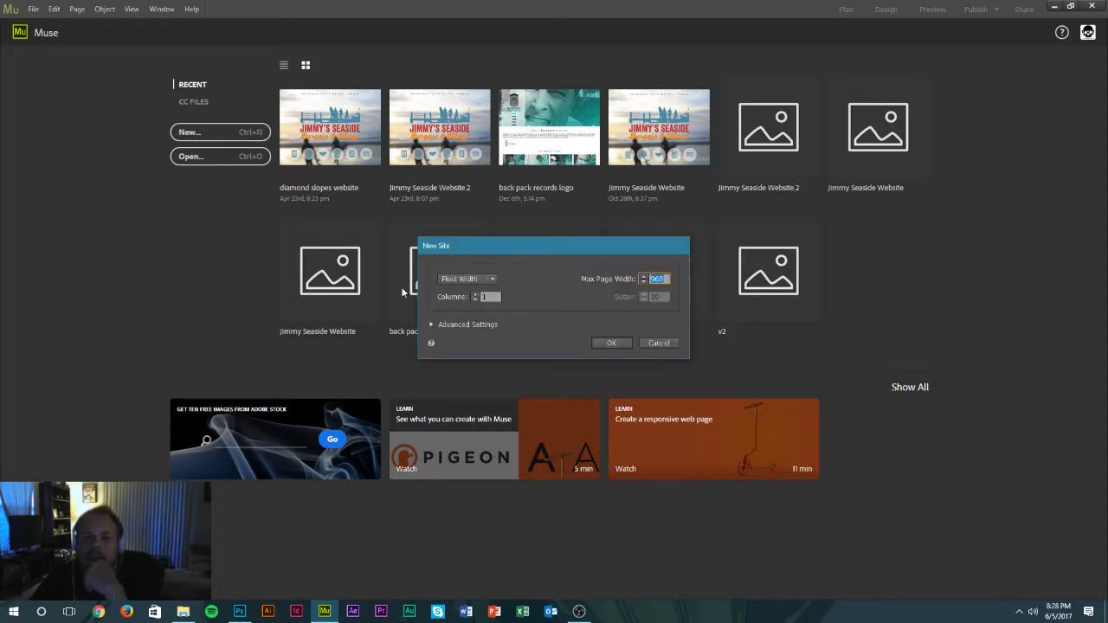
pyautogui.moveTo(561, 255); pyautogui.dragTo(556, 226)
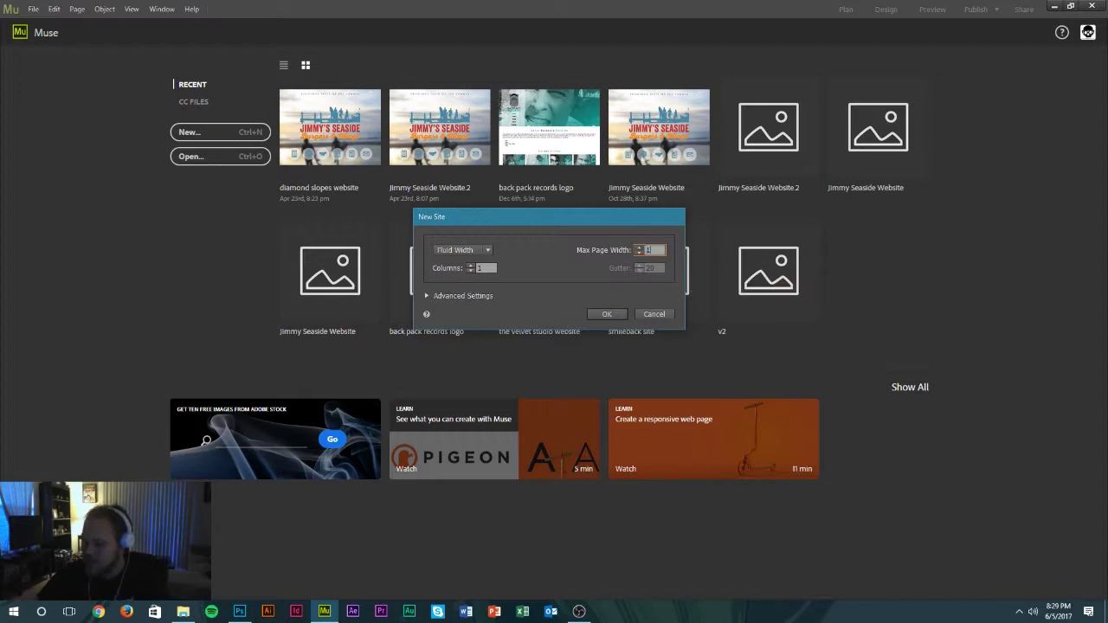
pyautogui.write('1080')
pyautogui.press('BackSpace')
pyautogui.press('BackSpace')
pyautogui.press('BackSpace')
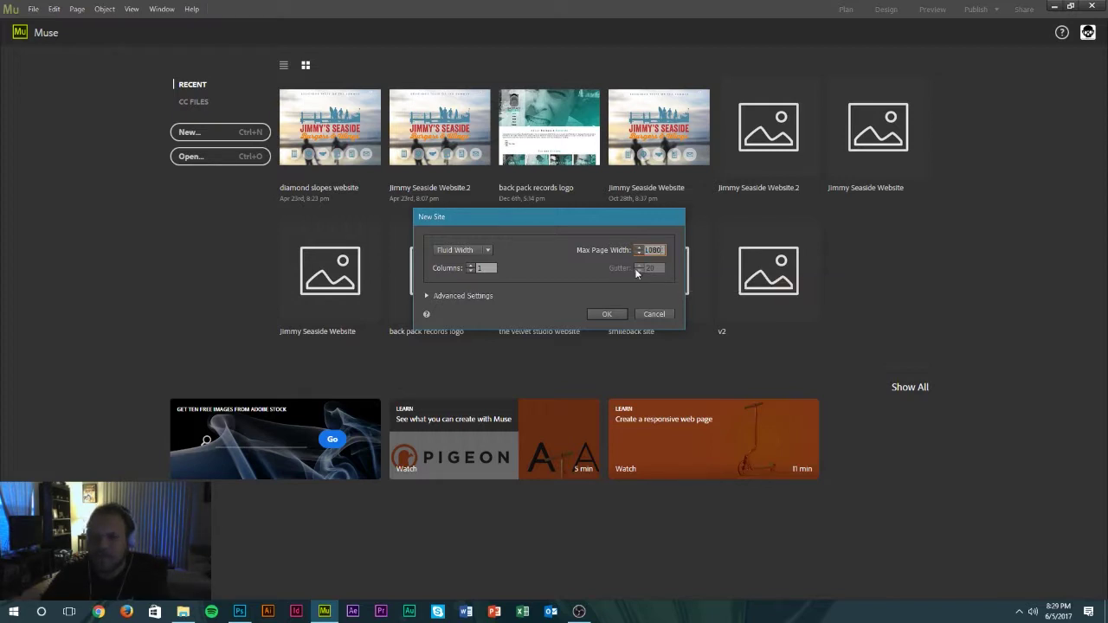
pyautogui.write('0')
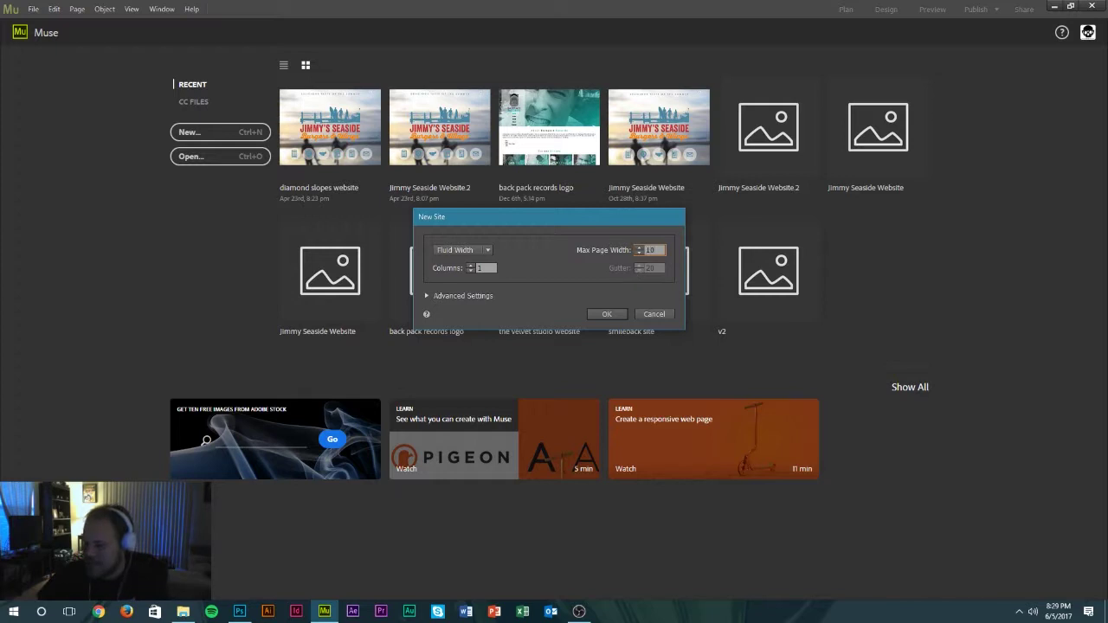
pyautogui.click(483, 251)
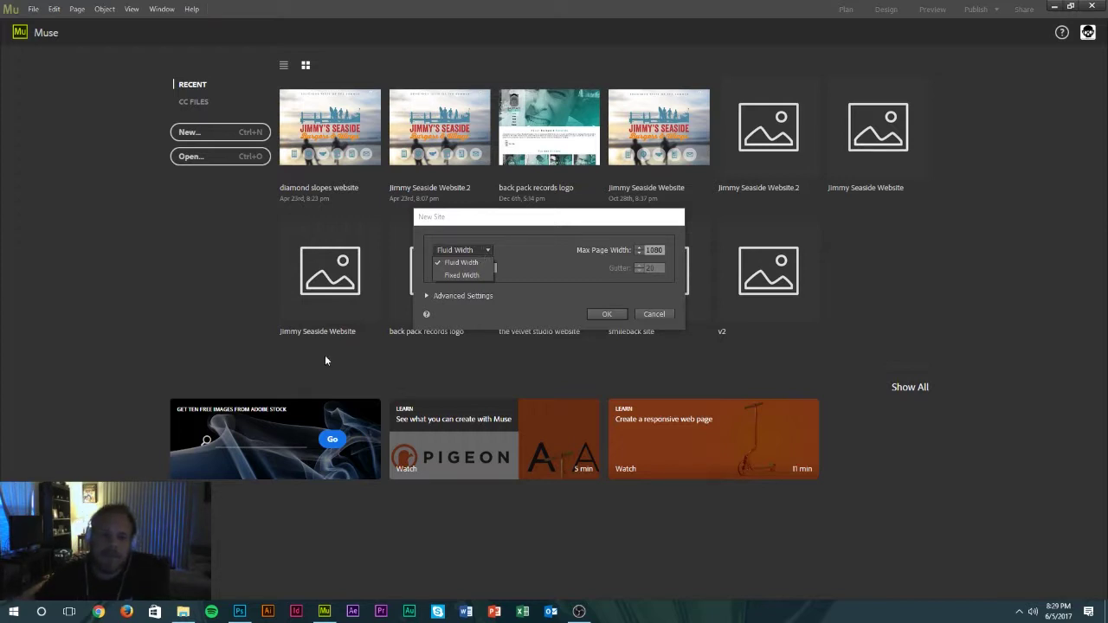
pyautogui.click(454, 262)
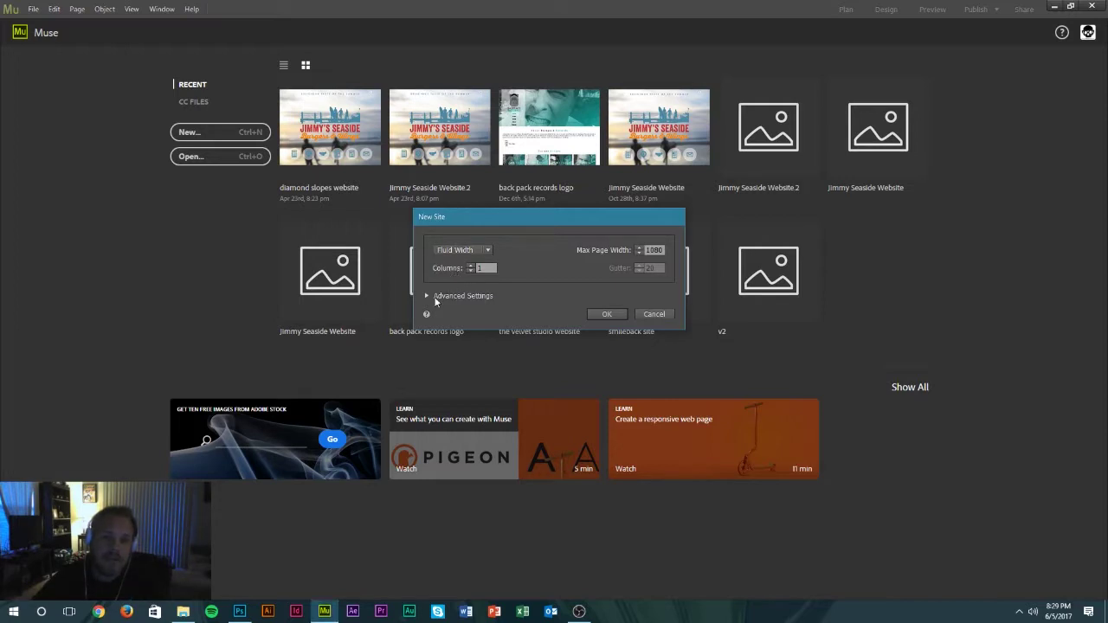
# Step: Expand the advanced site settings, keep the minimum height at 500 and the resolution at Standard, and create the site
pyautogui.click(436, 299)
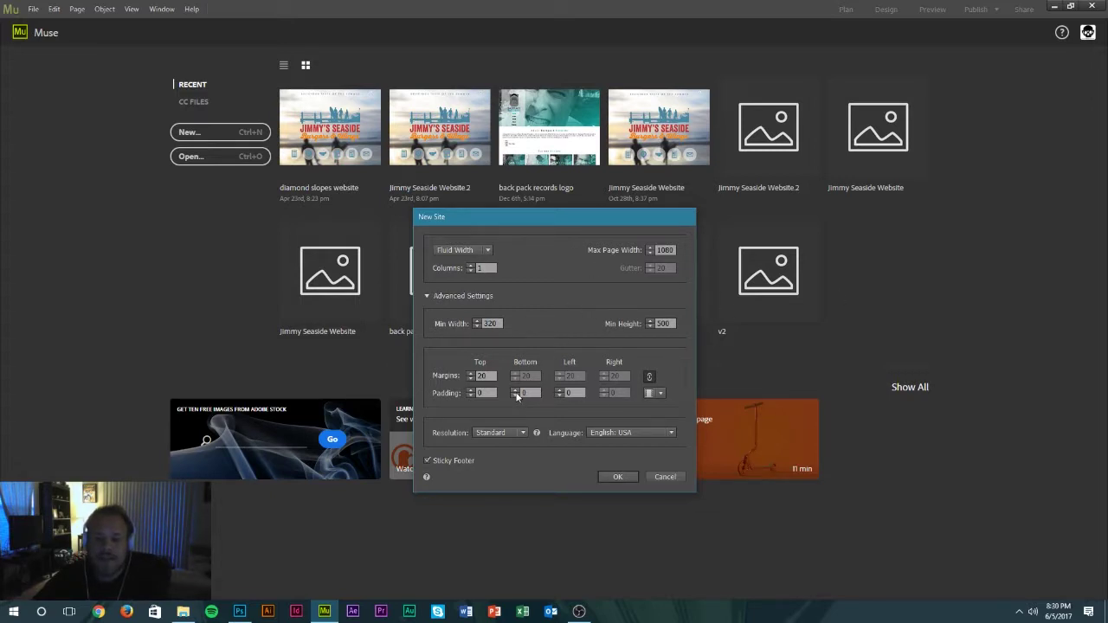
pyautogui.moveTo(671, 323); pyautogui.dragTo(665, 324)
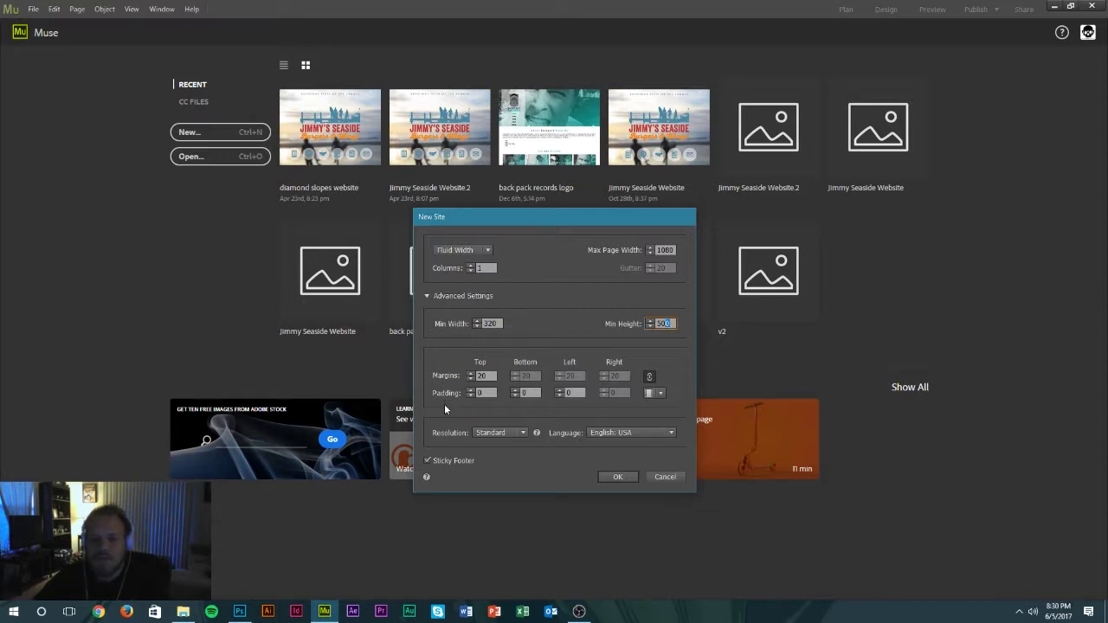
pyautogui.press('Tab')
pyautogui.click(500, 432)
pyautogui.click(500, 431)
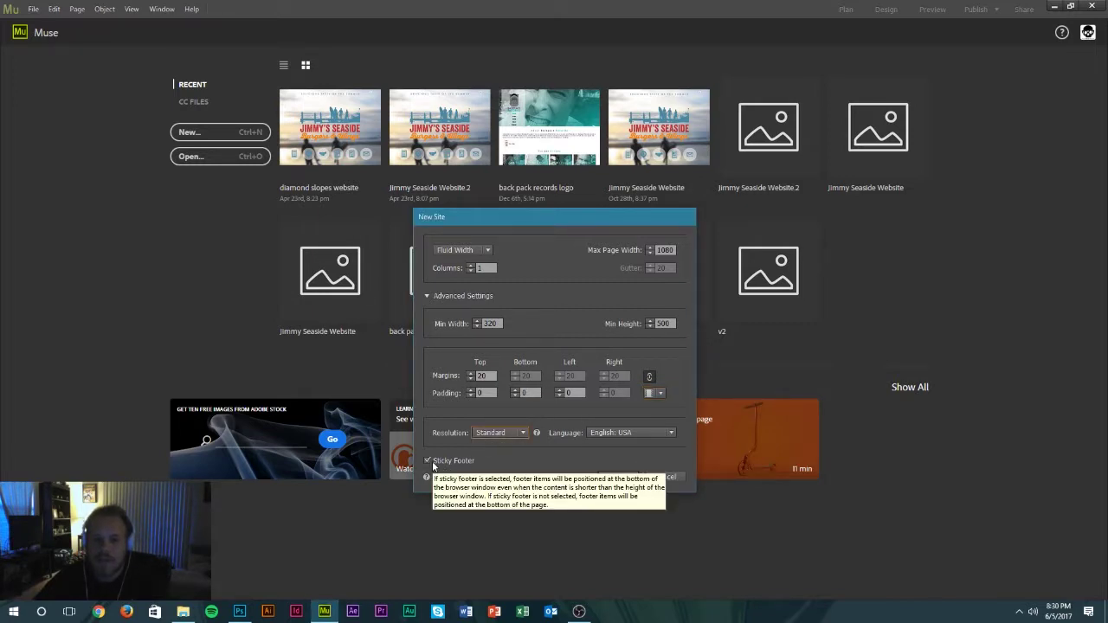
pyautogui.click(617, 475)
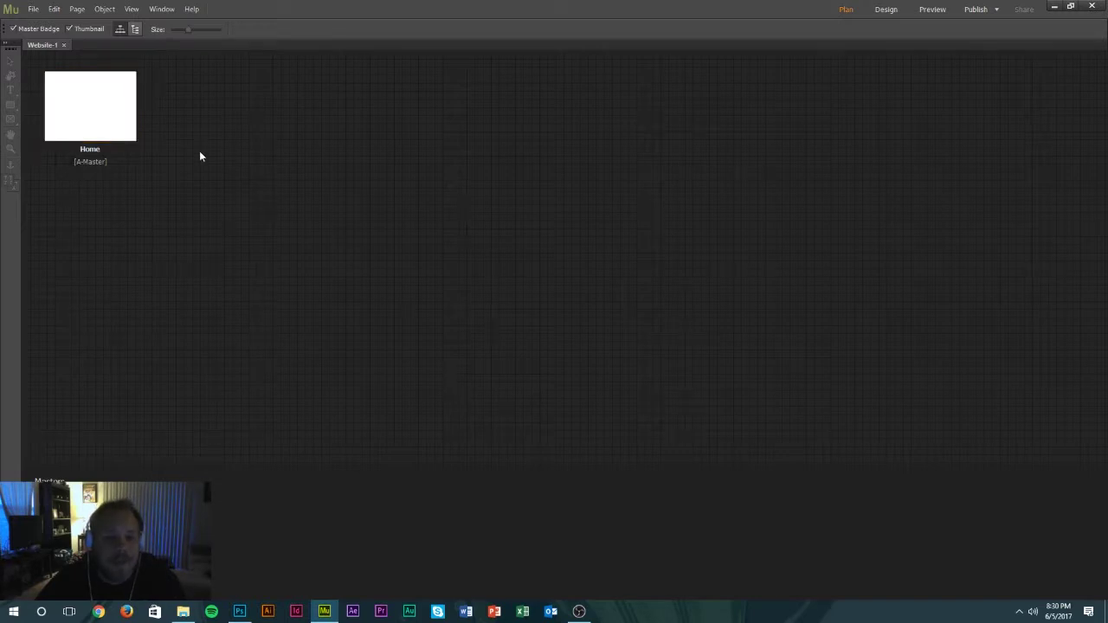
# Step: Add a top-level page after Home and name it Events
pyautogui.moveTo(131, 130)
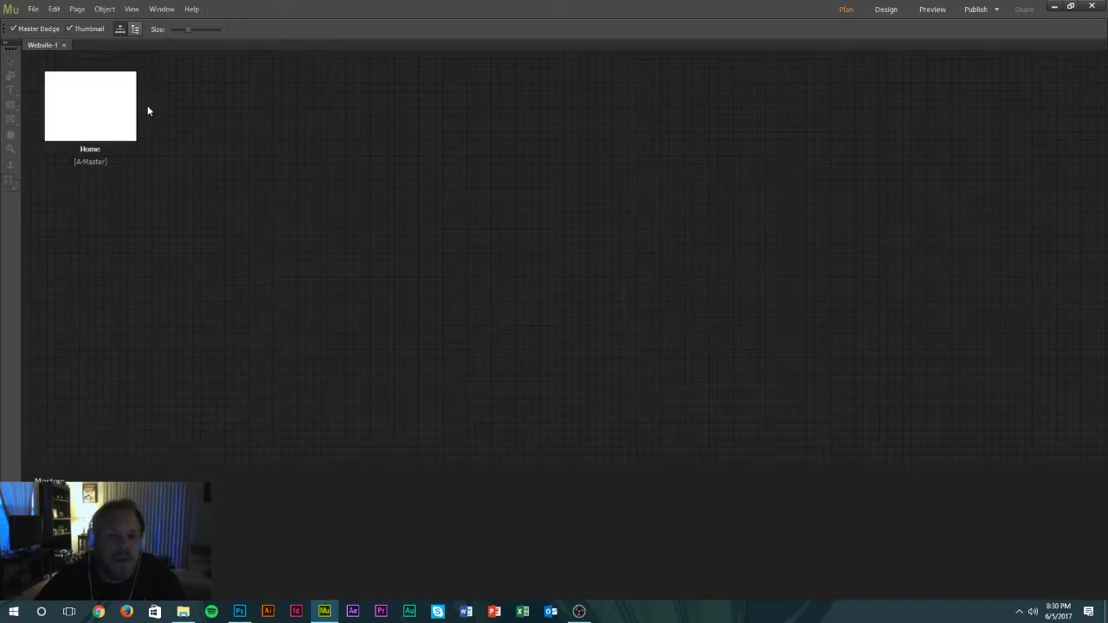
pyautogui.click(144, 108)
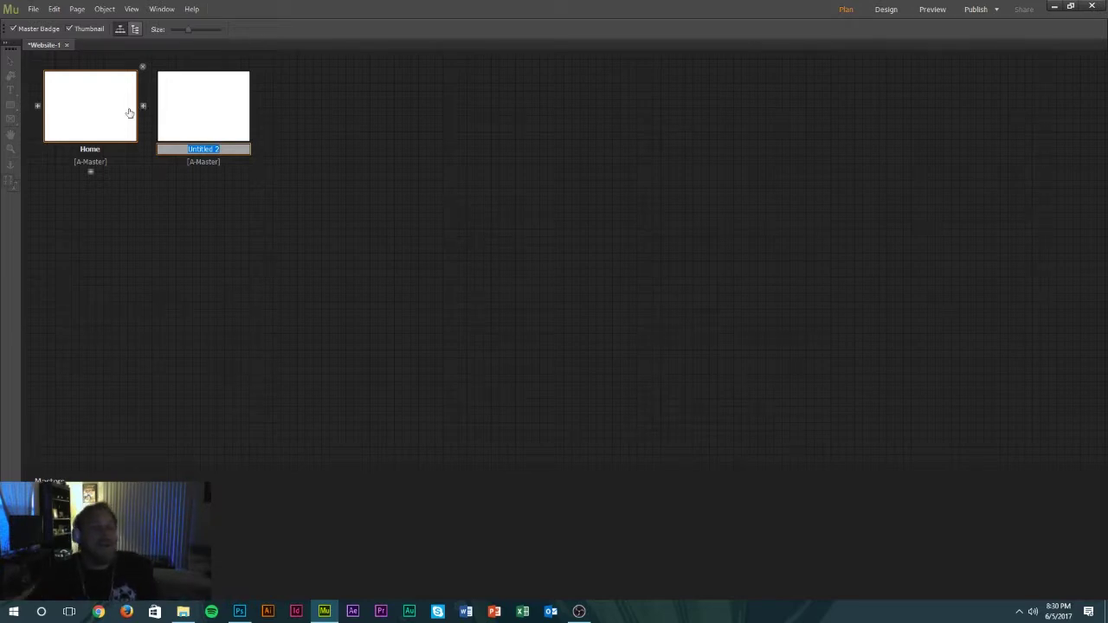
pyautogui.moveTo(233, 100)
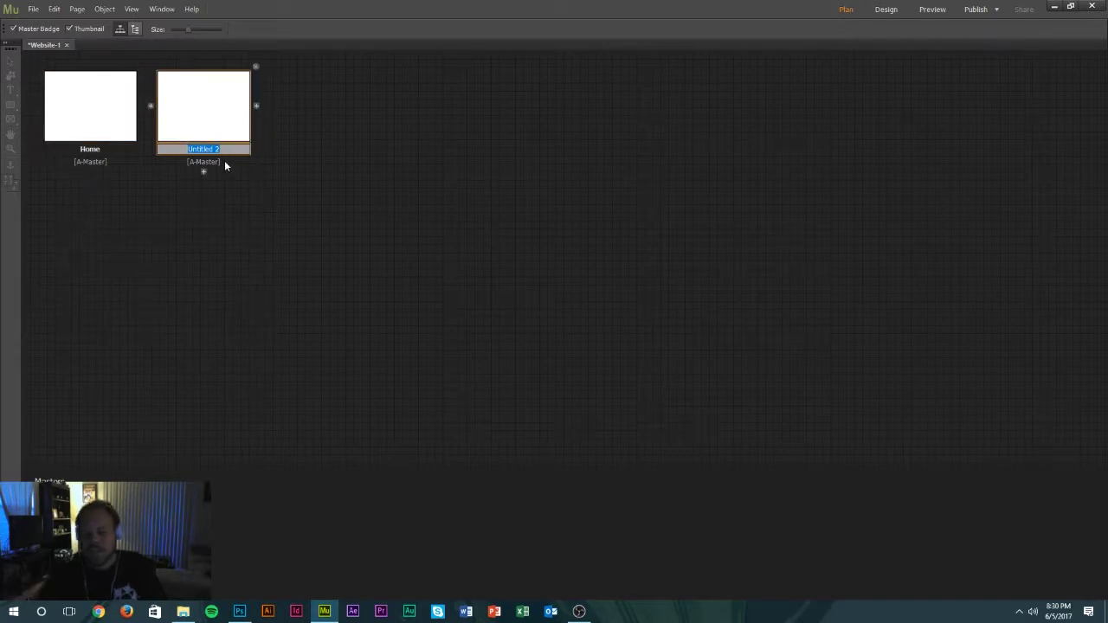
pyautogui.write('Sel')
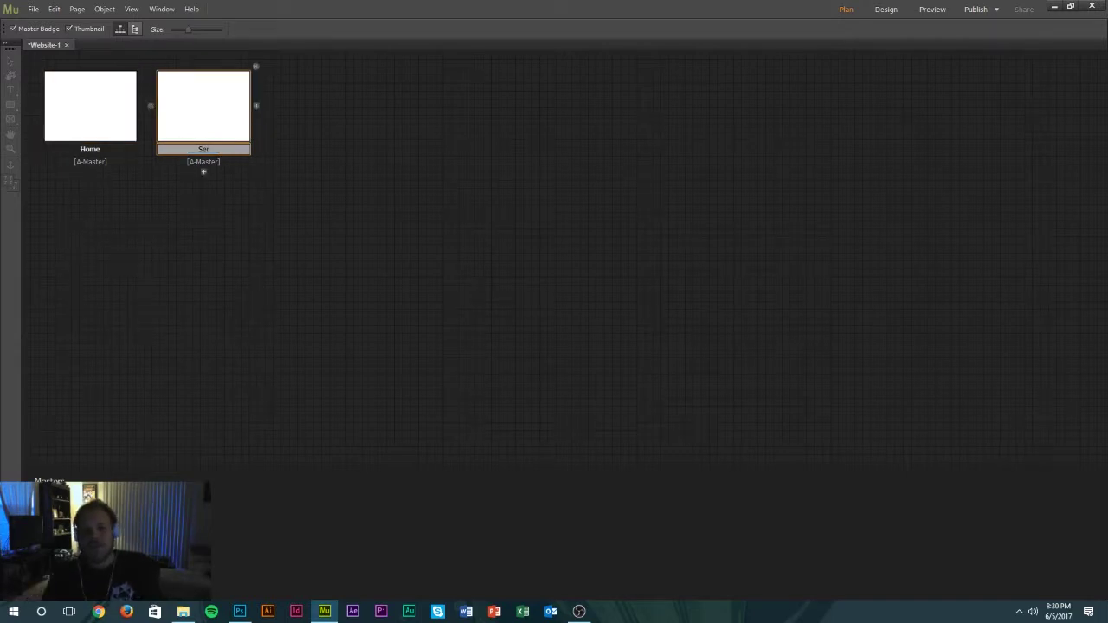
pyautogui.write('vices')
pyautogui.press('BackSpace')
pyautogui.press('BackSpace')
pyautogui.press('BackSpace')
pyautogui.press('BackSpace')
pyautogui.press('BackSpace')
pyautogui.press('BackSpace')
pyautogui.press('BackSpace')
pyautogui.press('BackSpace')
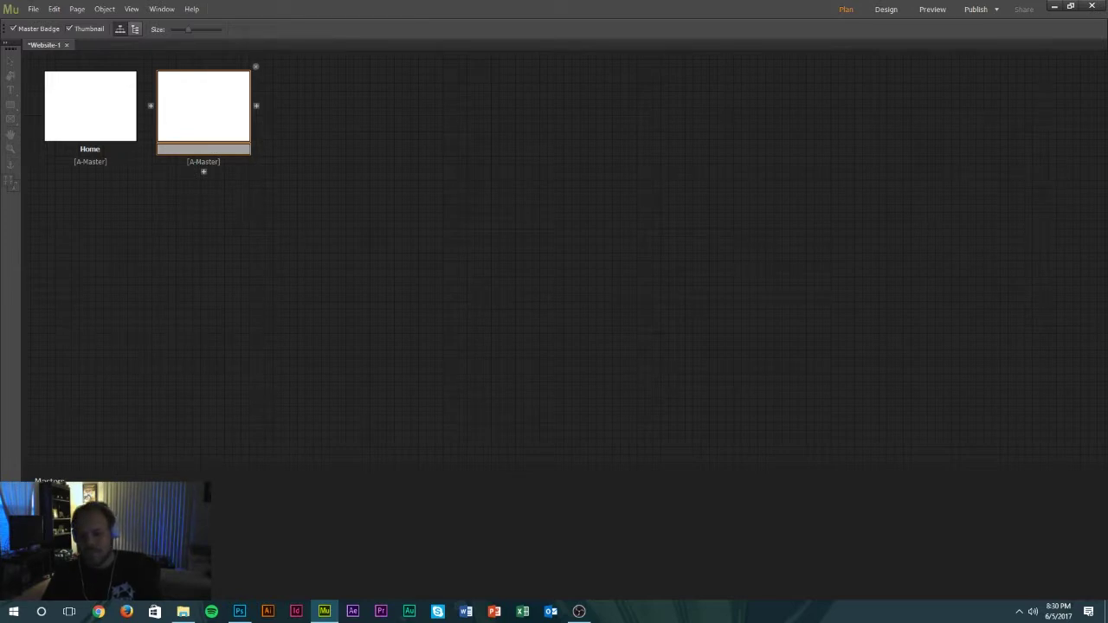
pyautogui.write('Events')
pyautogui.press('Return')
# Step: Add two more top-level pages after Events, named Trails and Contact us
pyautogui.click(257, 106)
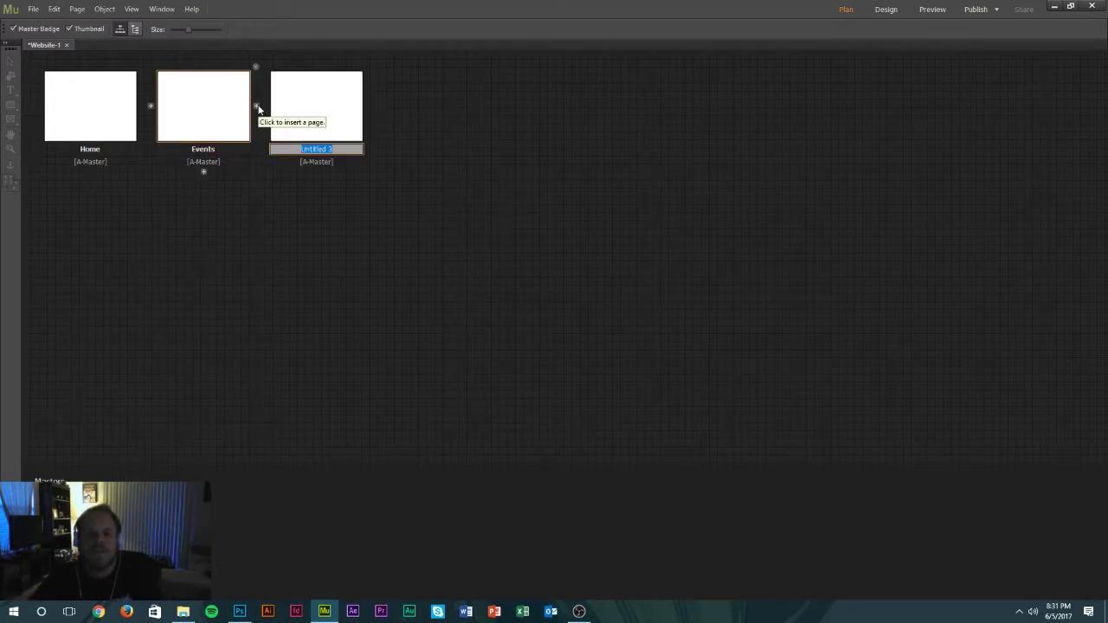
pyautogui.write('Trails')
pyautogui.press('Return')
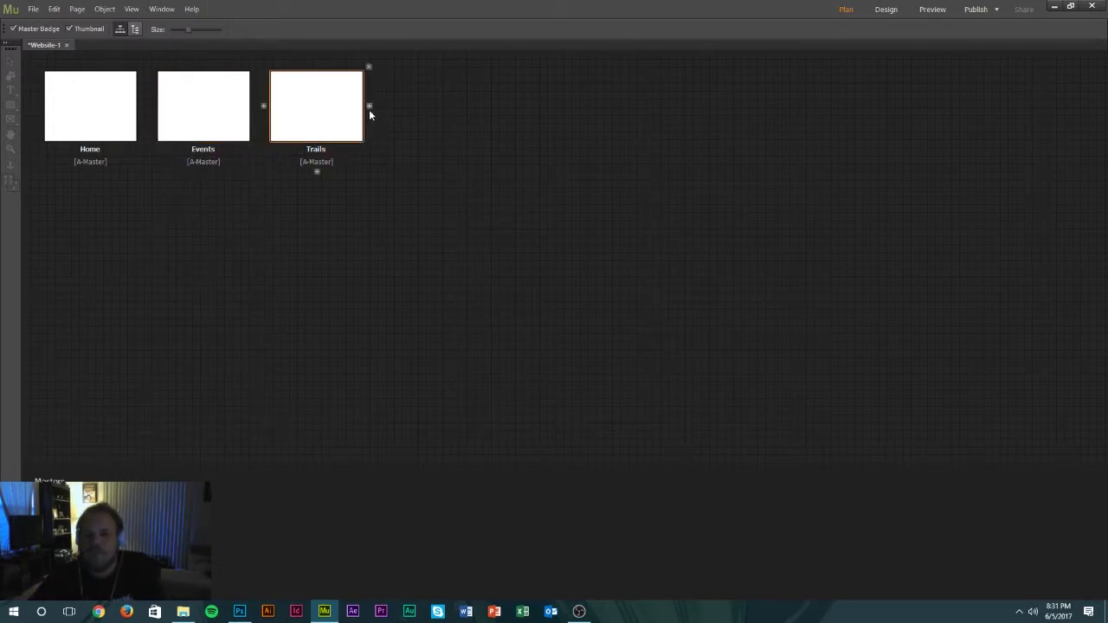
pyautogui.click(368, 105)
pyautogui.write('Contact')
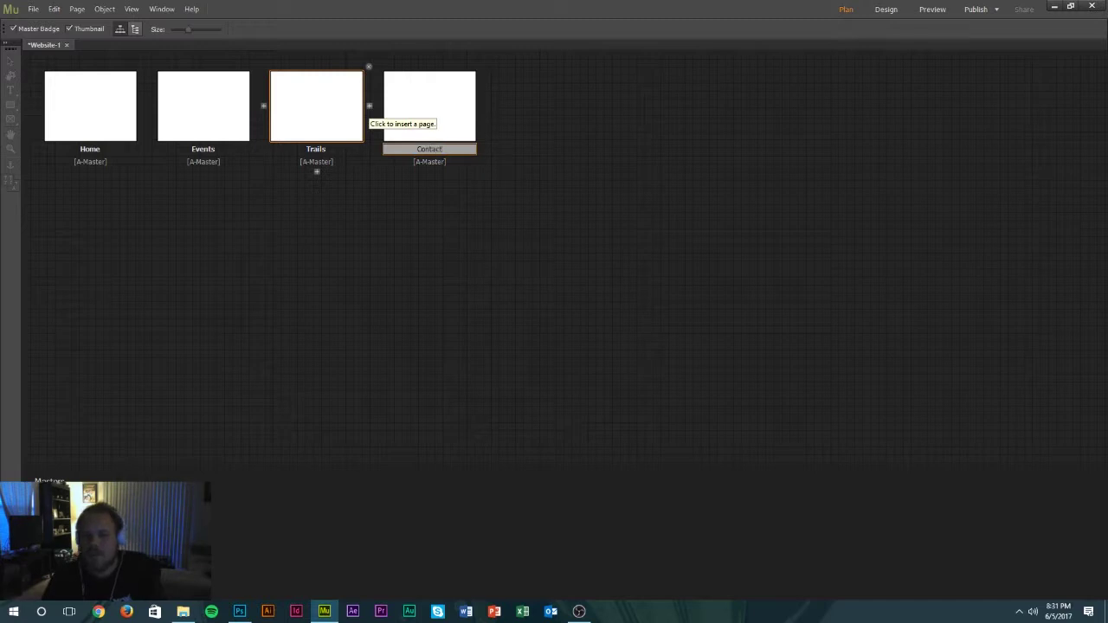
pyautogui.write(' us')
pyautogui.press('Return')
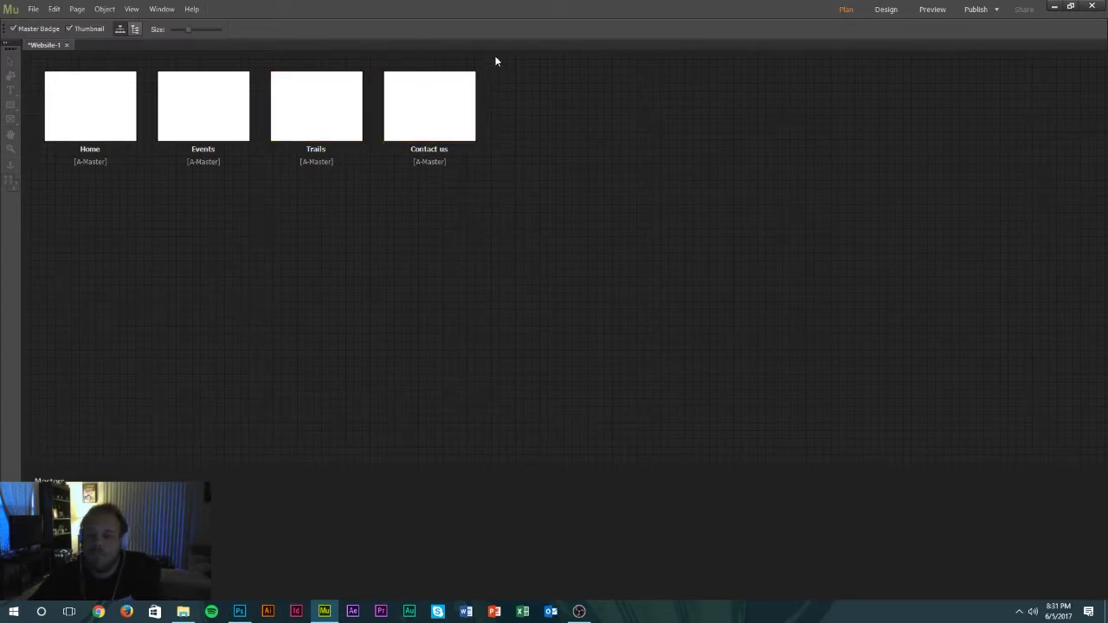
# Step: Insert a top-level page named About Diamond Slopes between Trails and Contact us
pyautogui.click(375, 106)
pyautogui.write('Abo')
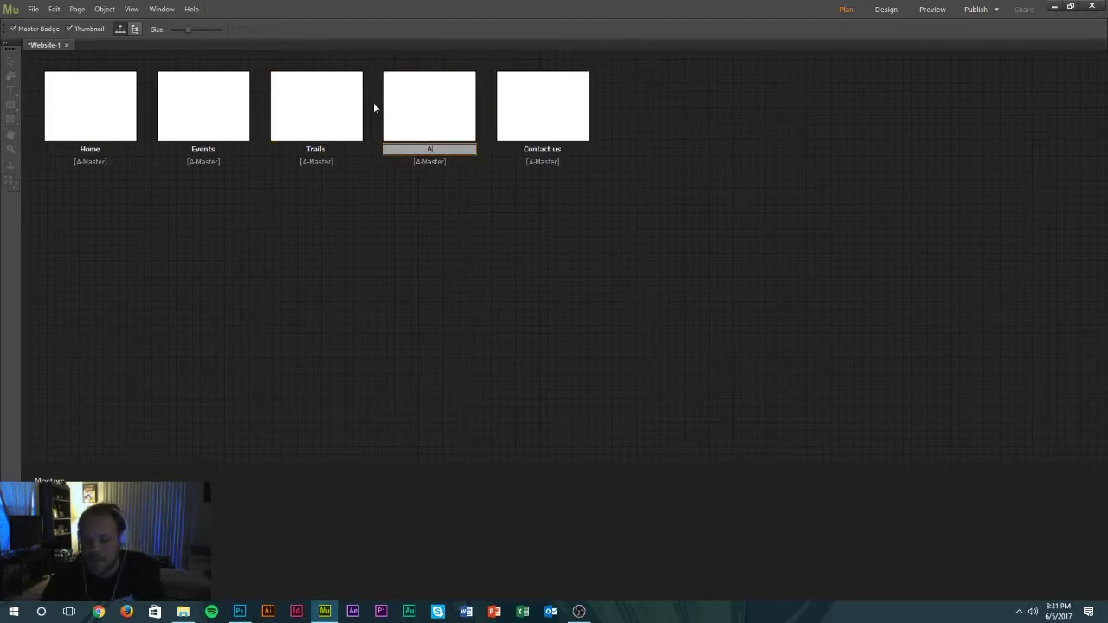
pyautogui.write('ut Diamond Slopes')
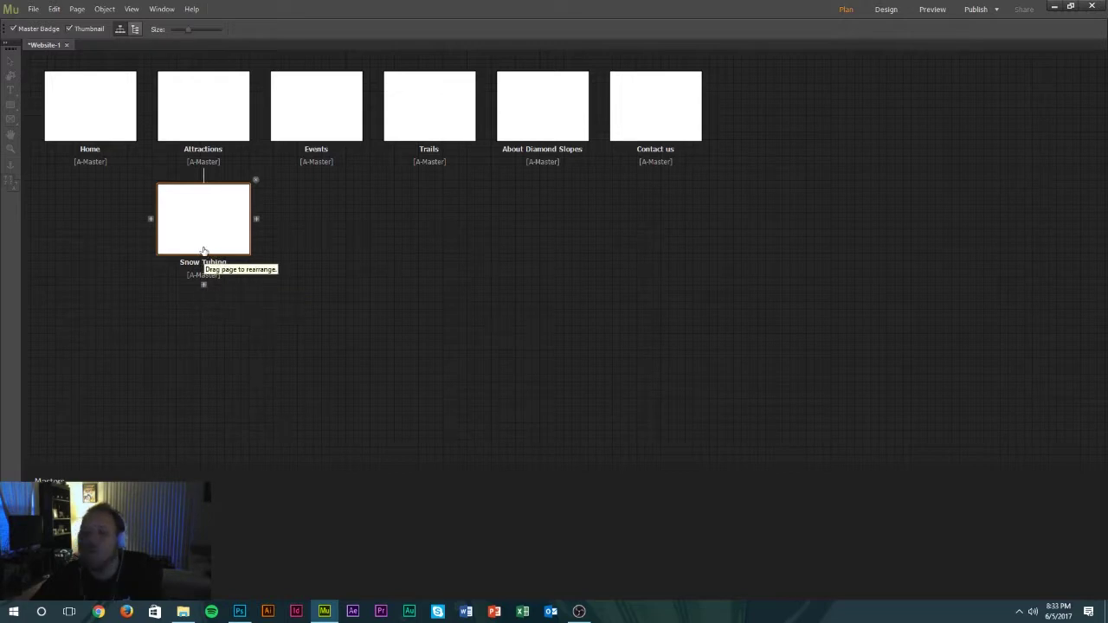
# Step: Add sibling pages named Snowboarding and Ski after Snow Tubing under the Attractions page
pyautogui.click(198, 142)
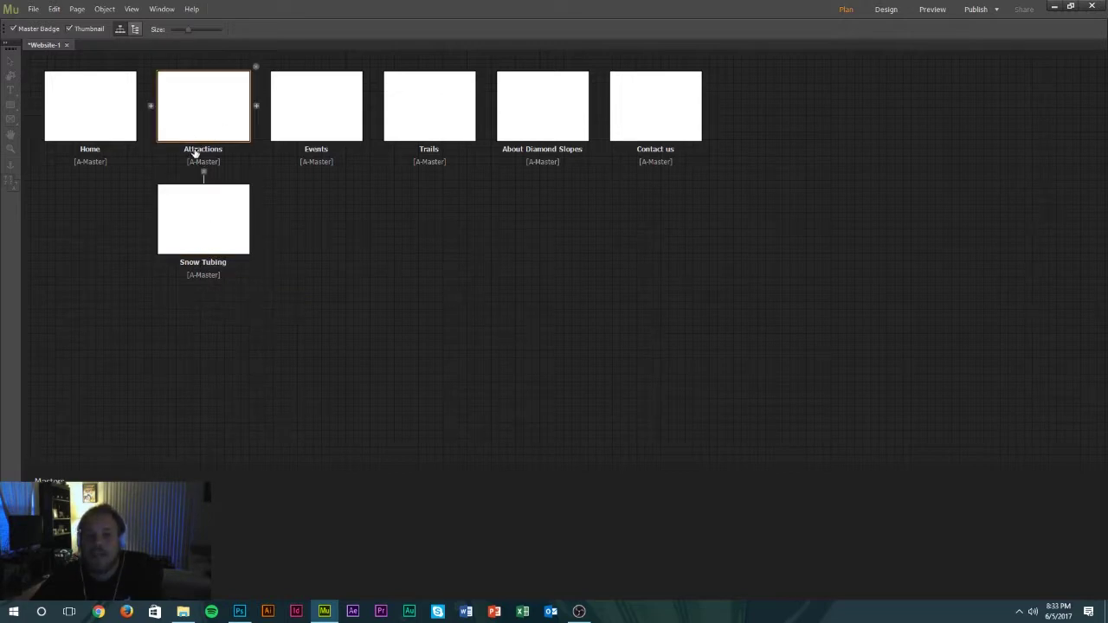
pyautogui.click(257, 223)
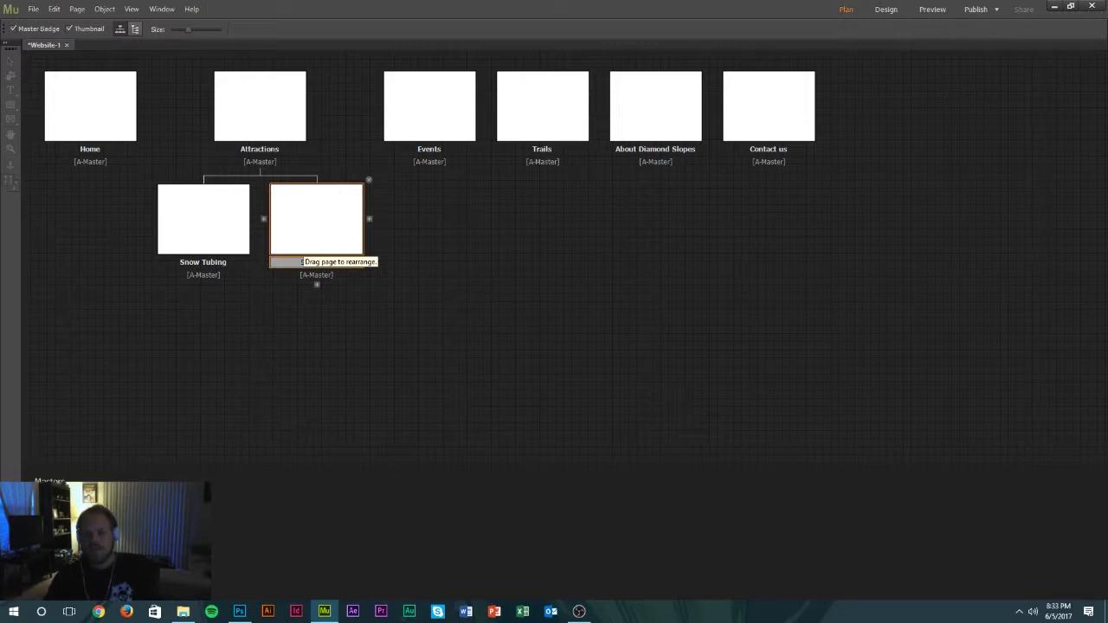
pyautogui.press('Return')
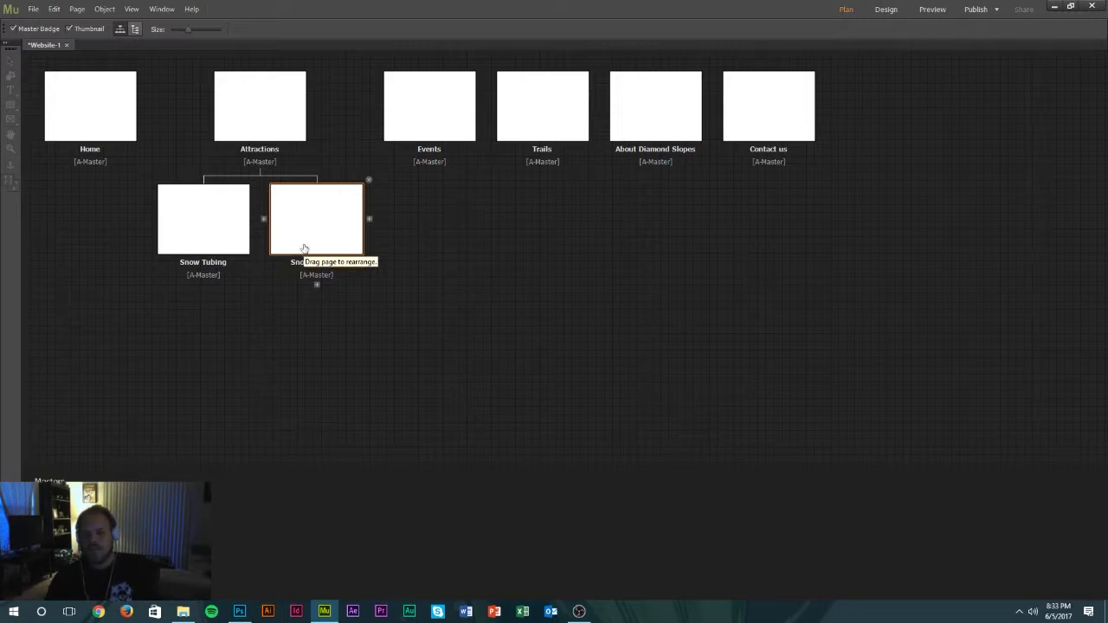
pyautogui.click(370, 222)
pyautogui.write('Ski')
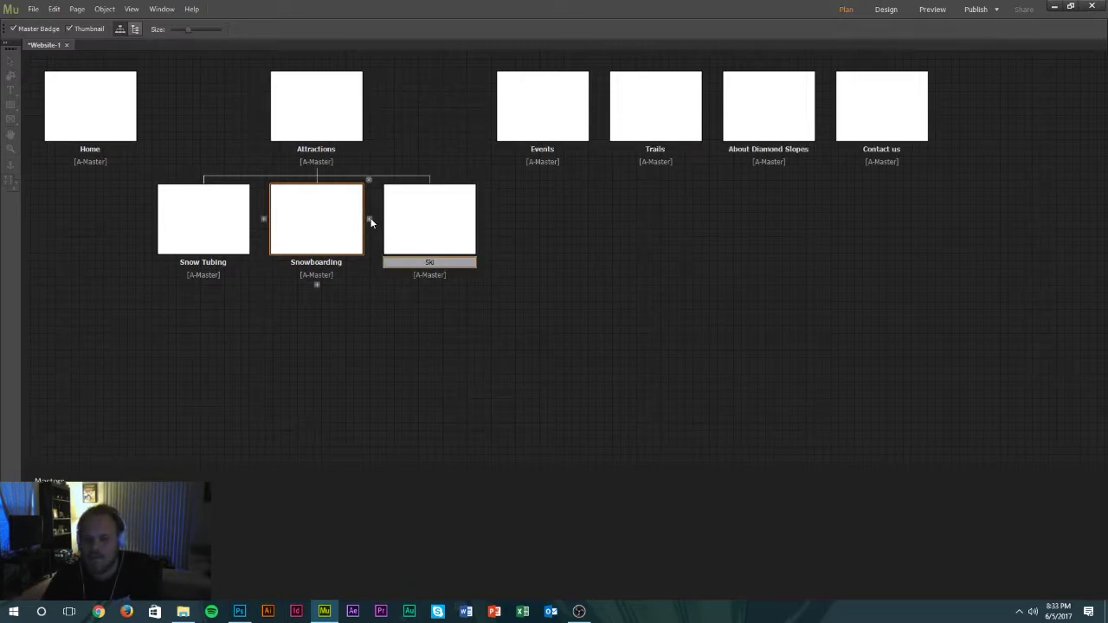
pyautogui.press('Return')
# Step: Rename the Snowboarding page to Snowboard and the Snow Tubing page to Snowtube
pyautogui.rightClick(336, 247)
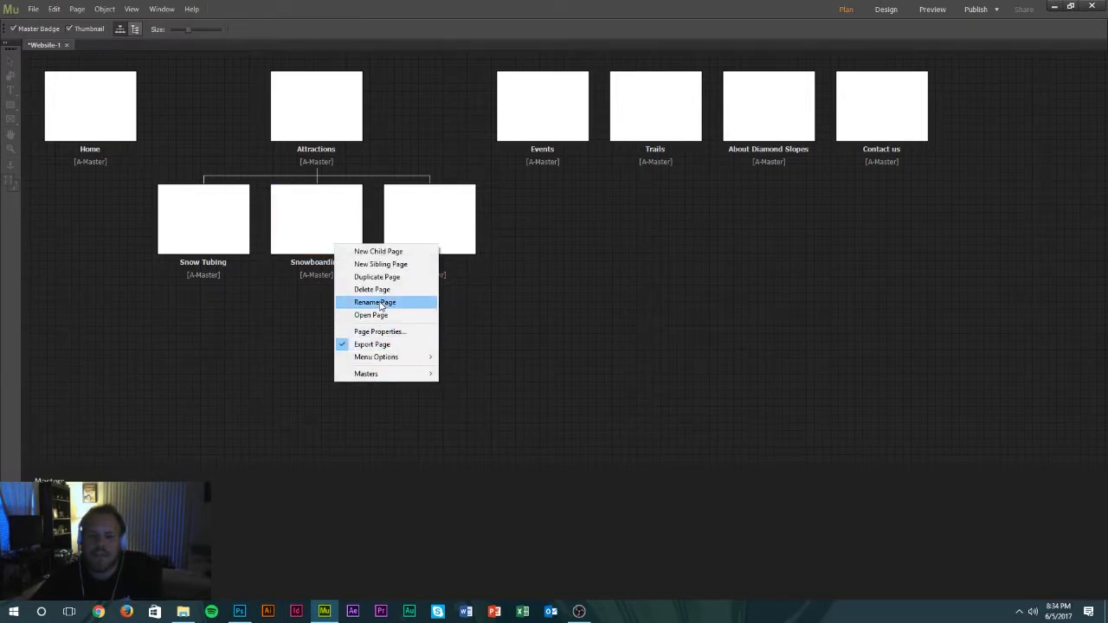
pyautogui.click(381, 303)
pyautogui.write('Snowboard')
pyautogui.press('Return')
pyautogui.rightClick(200, 236)
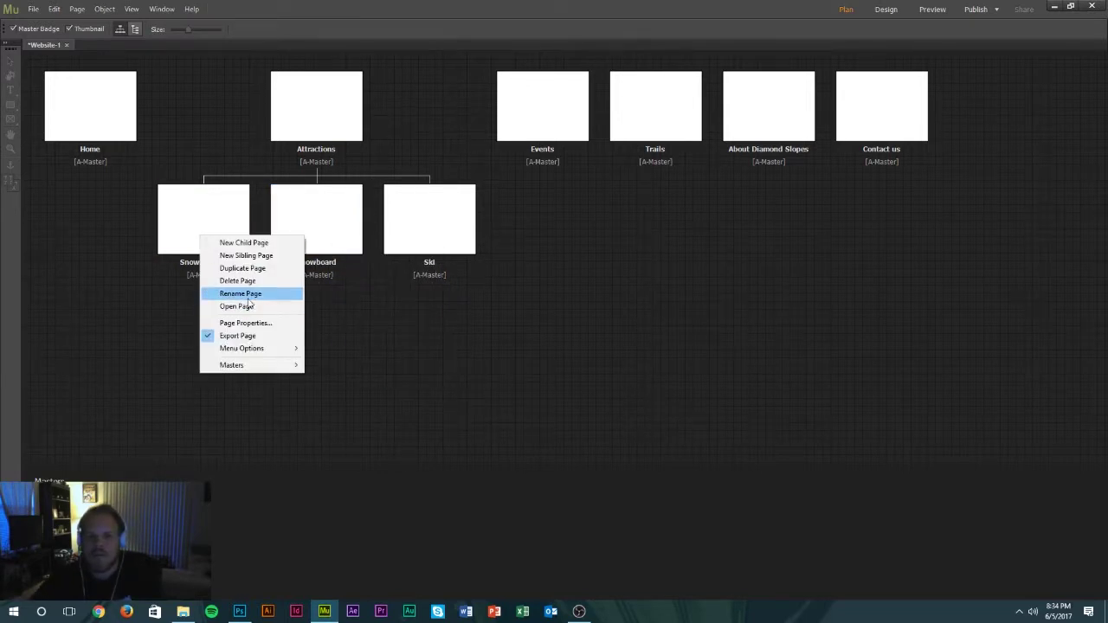
pyautogui.click(247, 296)
pyautogui.write('Snowtube')
pyautogui.press('Return')
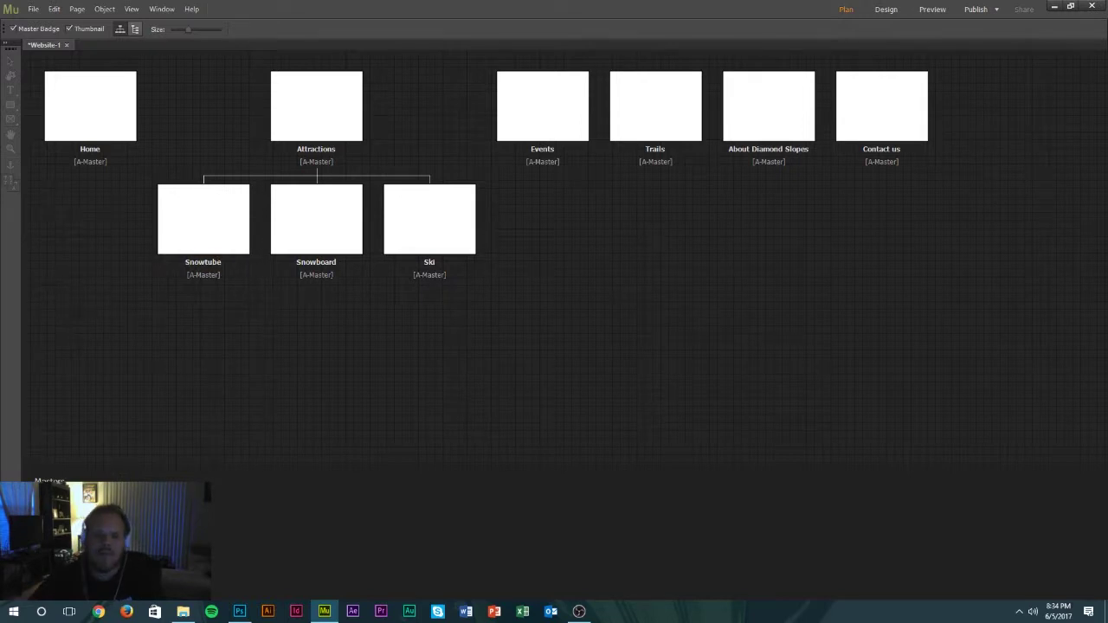
# Step: Add a child page named Plan an Event under Events, and insert a Current Event page before it
pyautogui.click(545, 172)
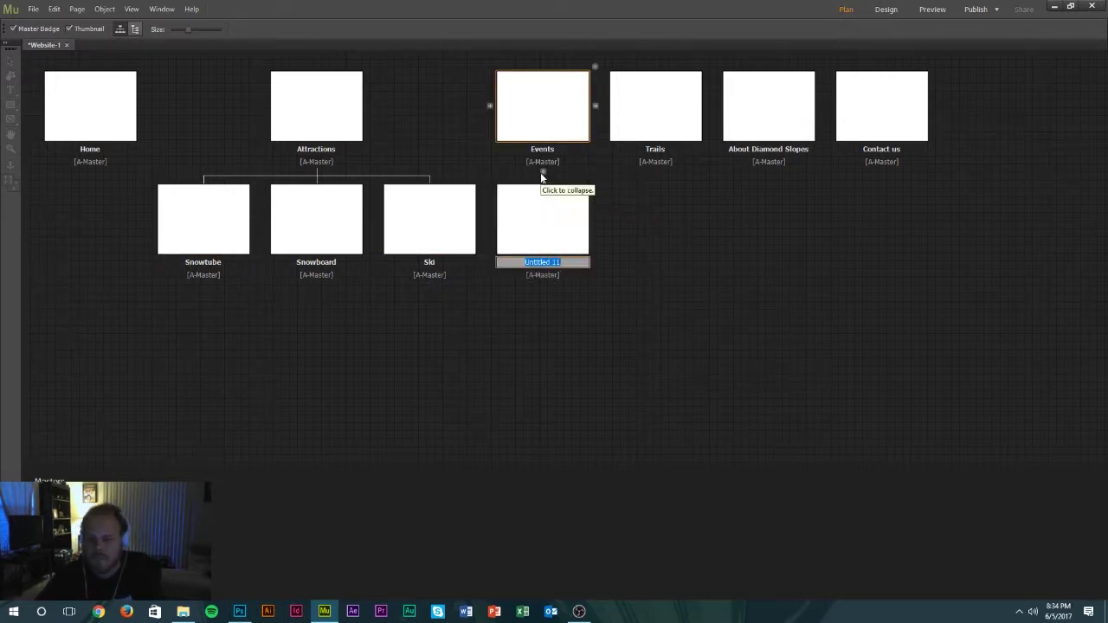
pyautogui.write('Plan an Event')
pyautogui.press('Return')
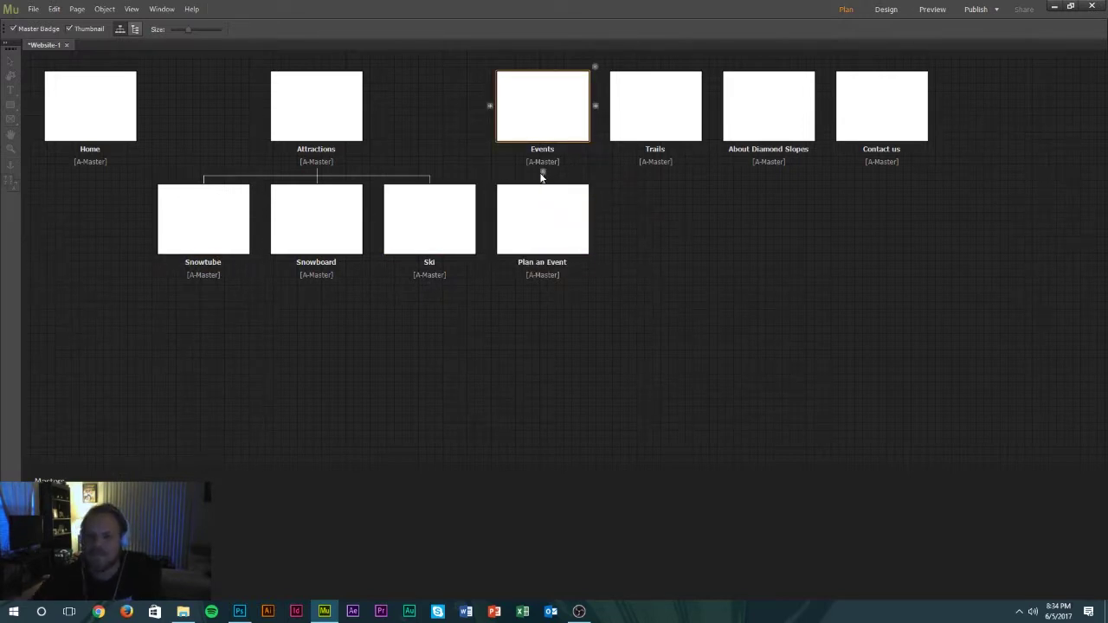
pyautogui.click(489, 220)
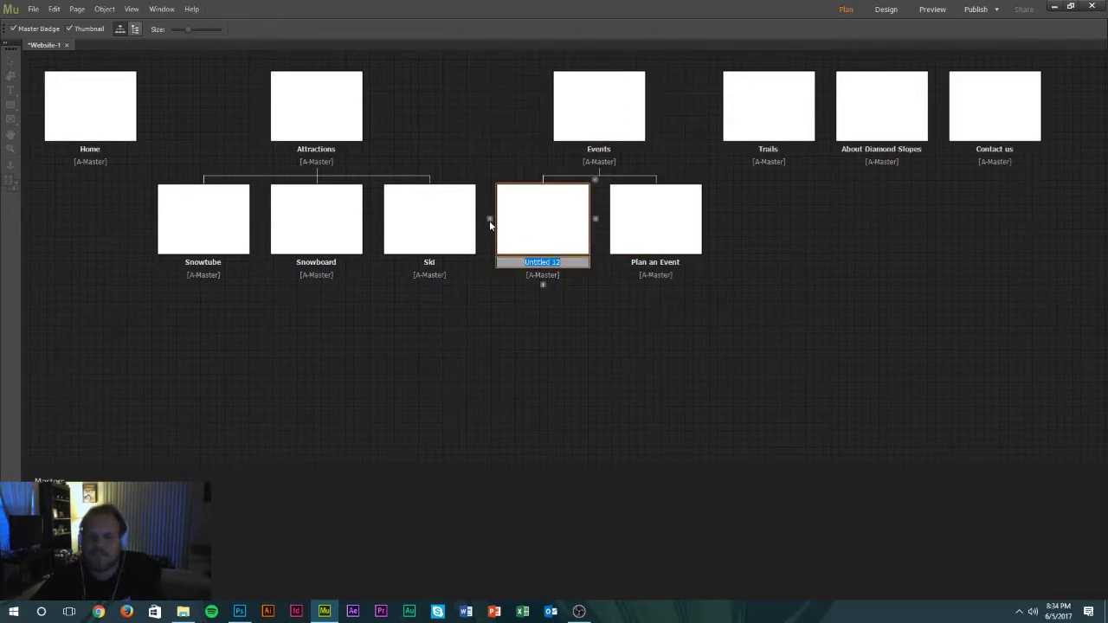
pyautogui.write('Current Event')
pyautogui.press('Return')
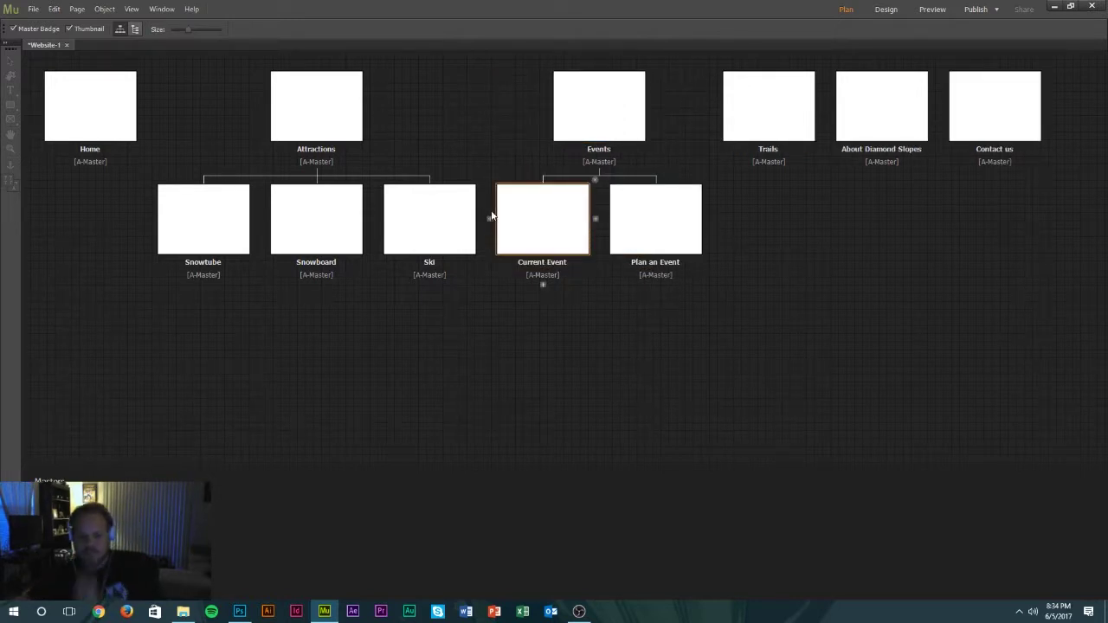
# Step: Add a child page under Trails and name it Starter Trails
pyautogui.click(769, 170)
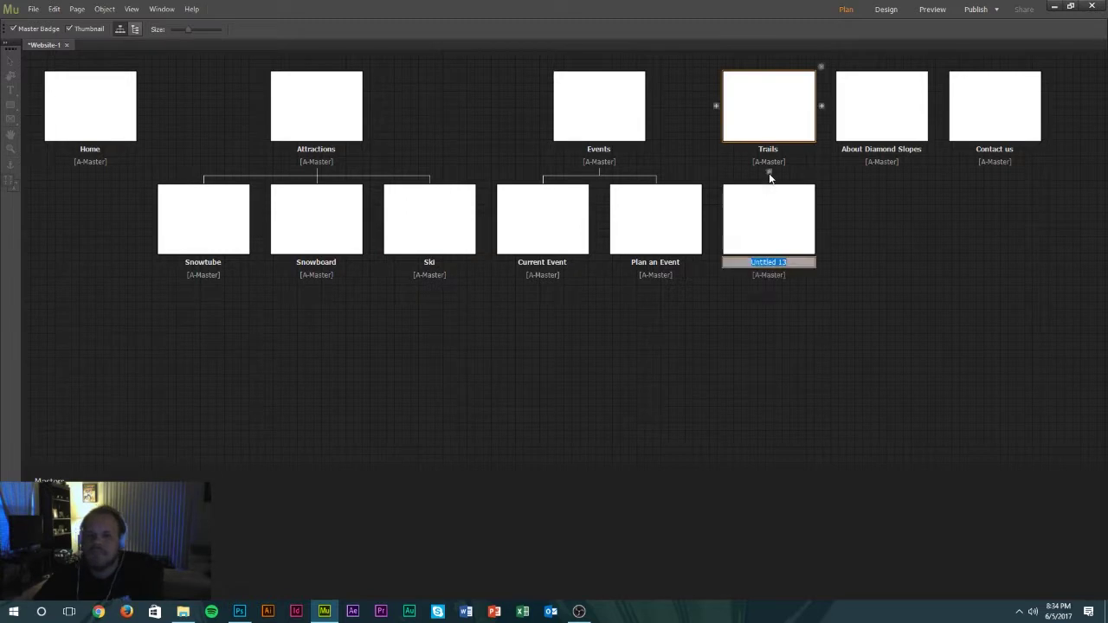
pyautogui.write('Beinn')
pyautogui.press('BackSpace')
pyautogui.press('BackSpace')
pyautogui.press('BackSpace')
pyautogui.press('BackSpace')
pyautogui.press('BackSpace')
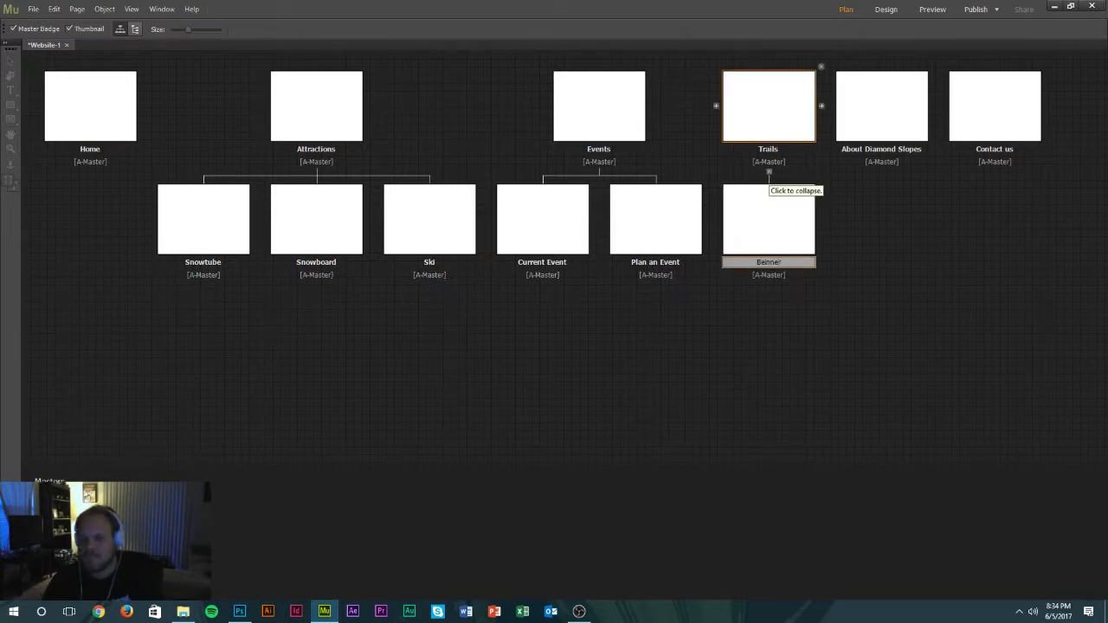
pyautogui.write('Starter Trails')
pyautogui.press('Return')
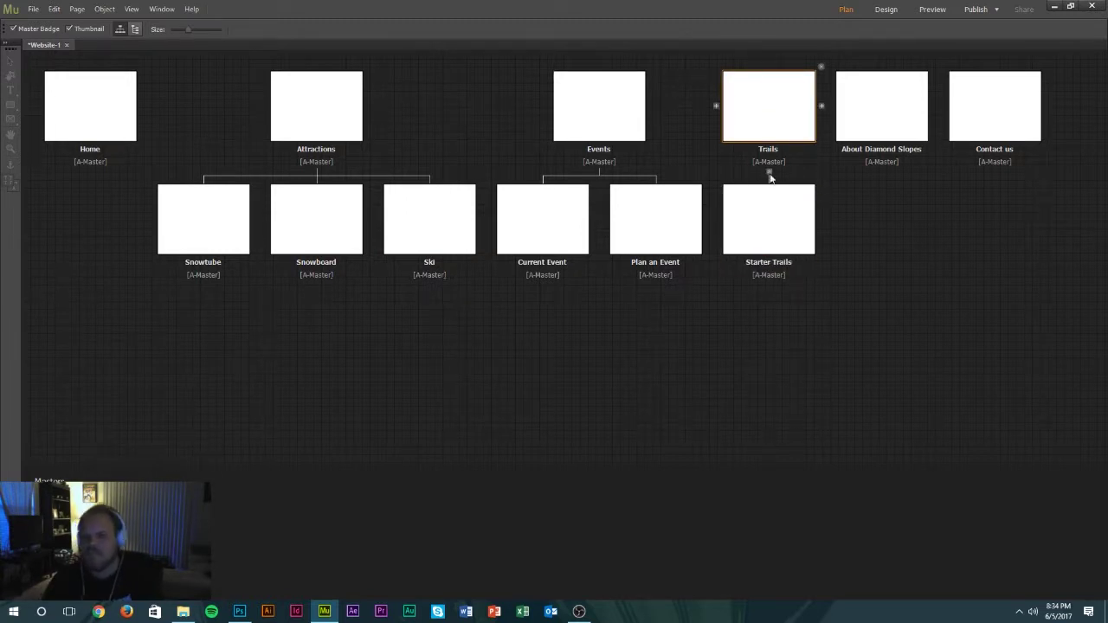
# Step: Add sibling pages named Advanced Trails and Master Trails after Starter Trails under the Trails page
pyautogui.click(822, 220)
pyautogui.write('Advanced Trails')
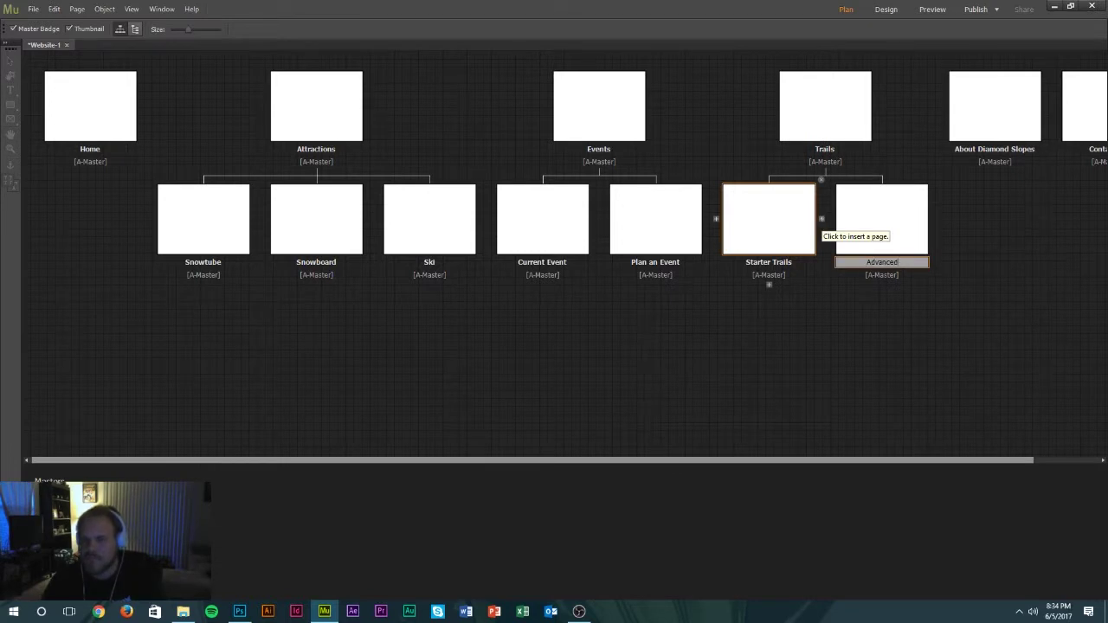
pyautogui.press('Return')
pyautogui.click(934, 219)
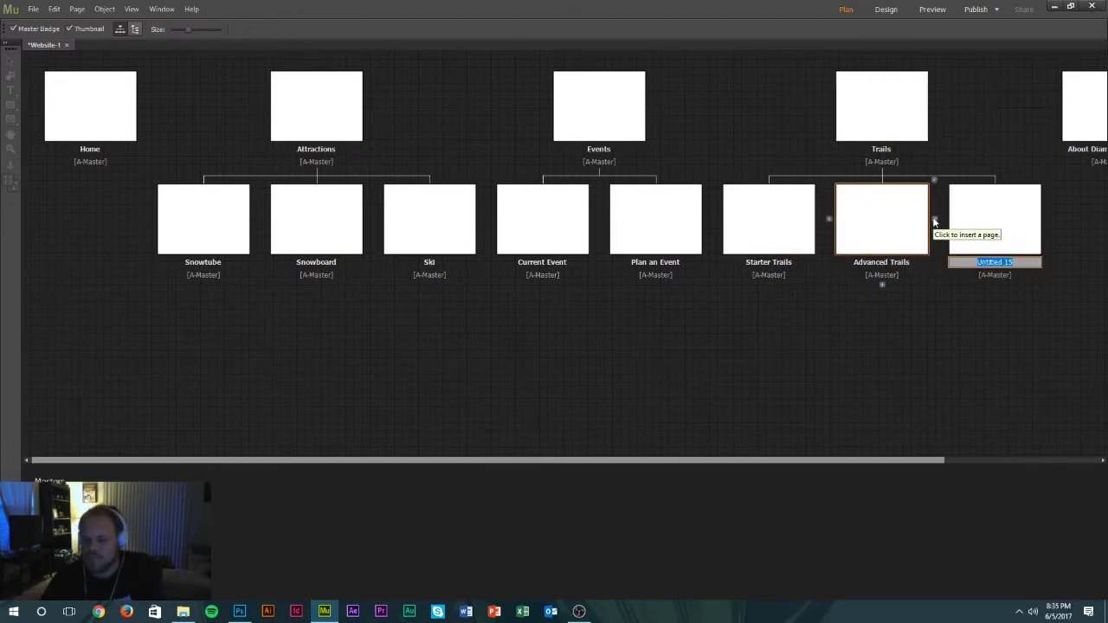
pyautogui.write('Master Trails')
pyautogui.press('Return')
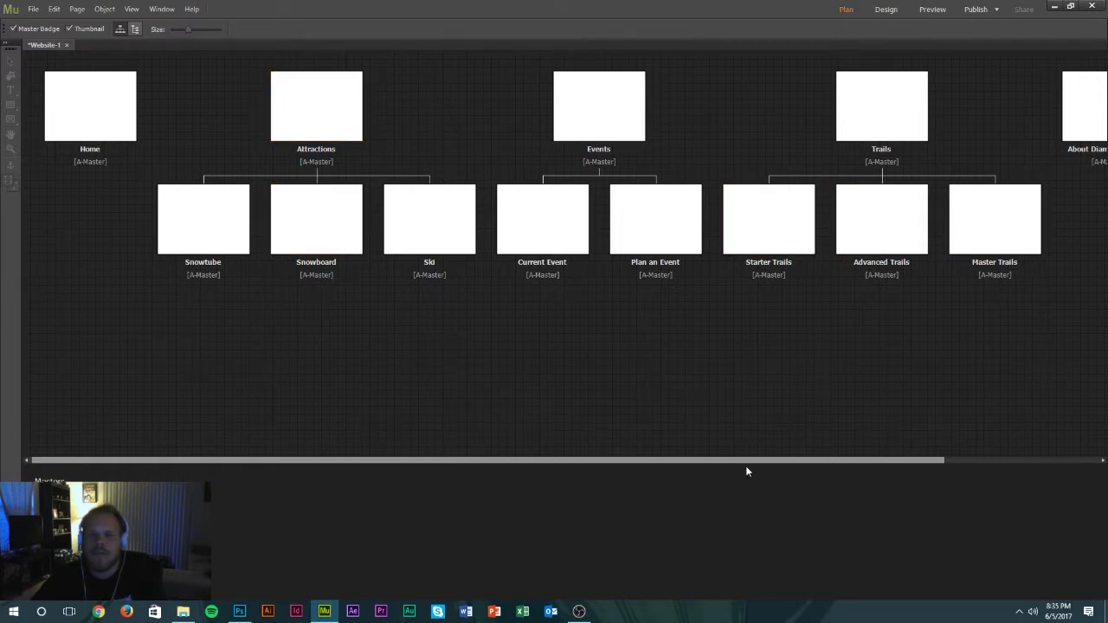
# Step: Collapse the child pages under Attractions, Events and Trails in the sitemap
pyautogui.moveTo(746, 463); pyautogui.dragTo(760, 445)
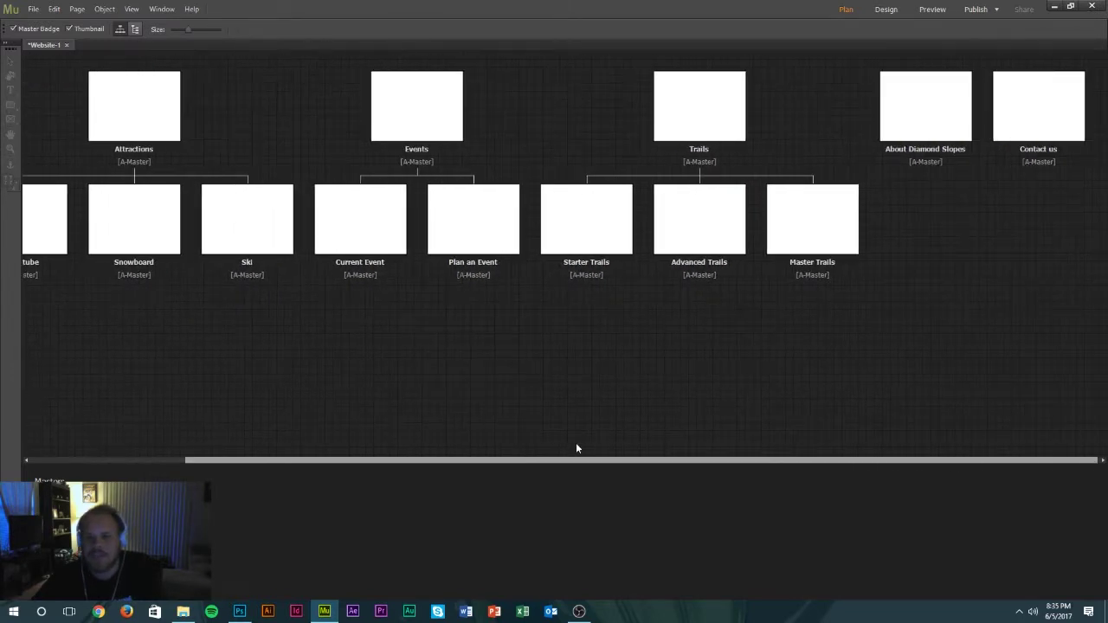
pyautogui.hscroll(-3, 330, 313)
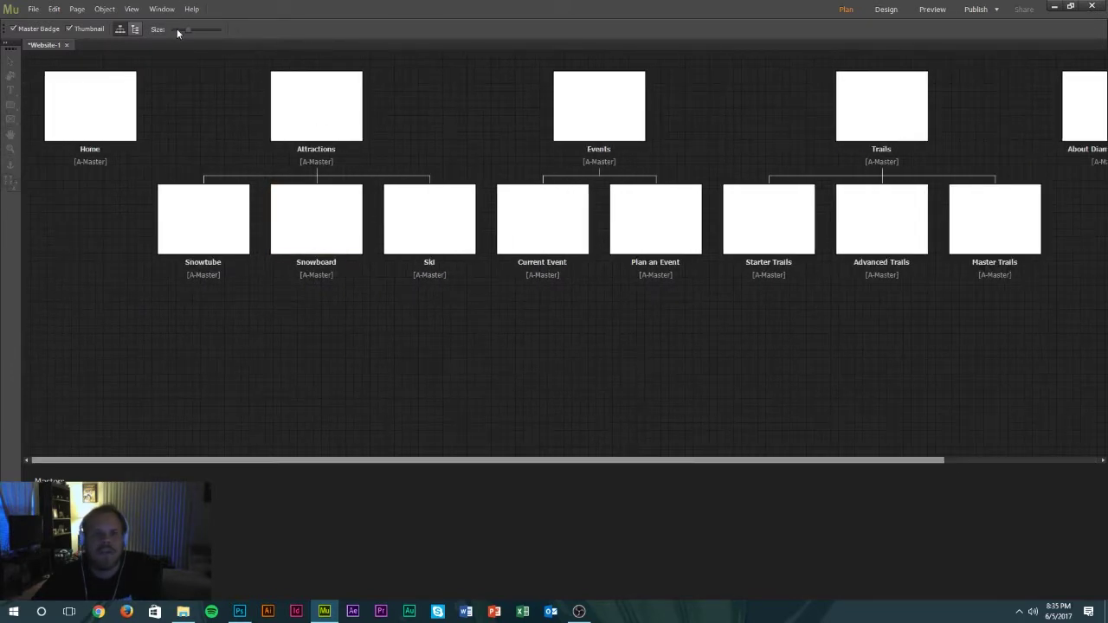
pyautogui.moveTo(183, 33)
pyautogui.mouseDown()
pyautogui.moveTo(164, 31)
pyautogui.moveTo(188, 36)
pyautogui.mouseUp()
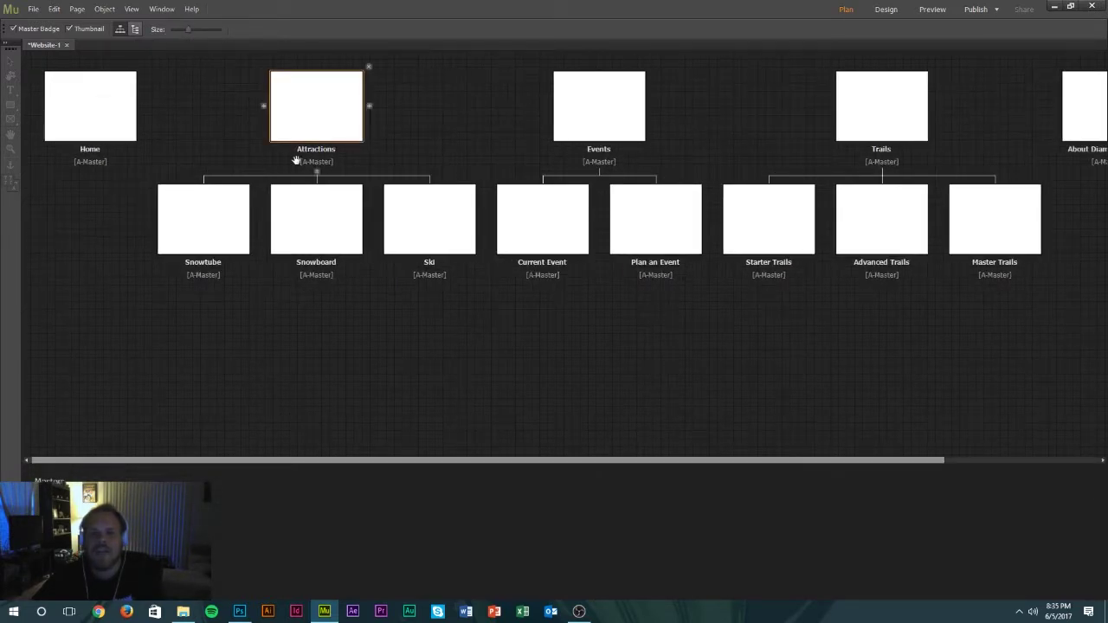
pyautogui.click(317, 173)
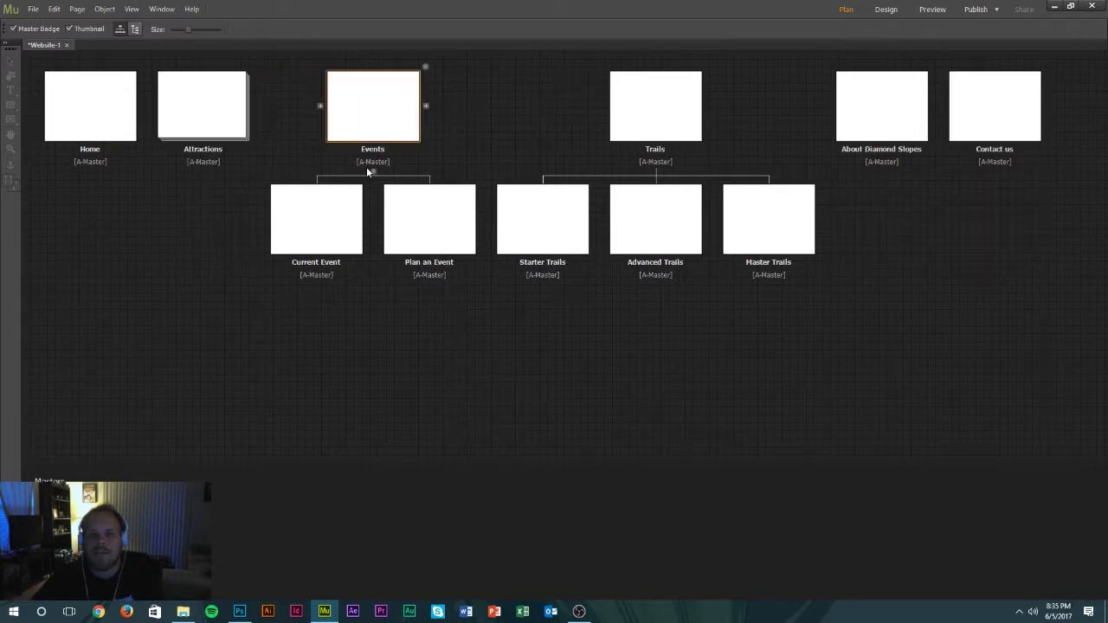
pyautogui.click(371, 171)
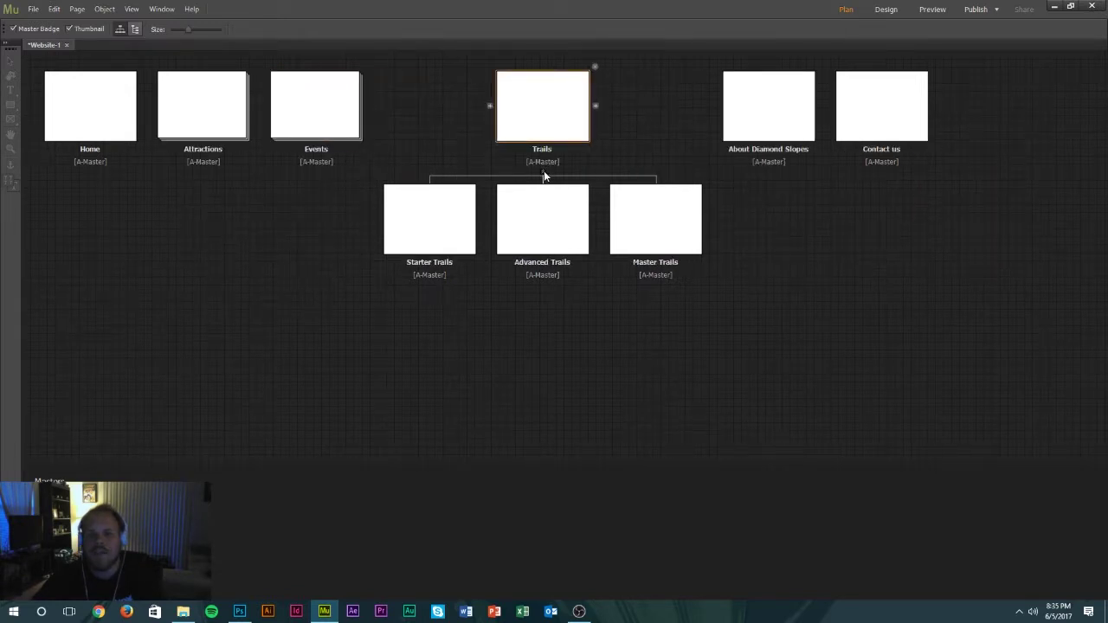
pyautogui.click(543, 171)
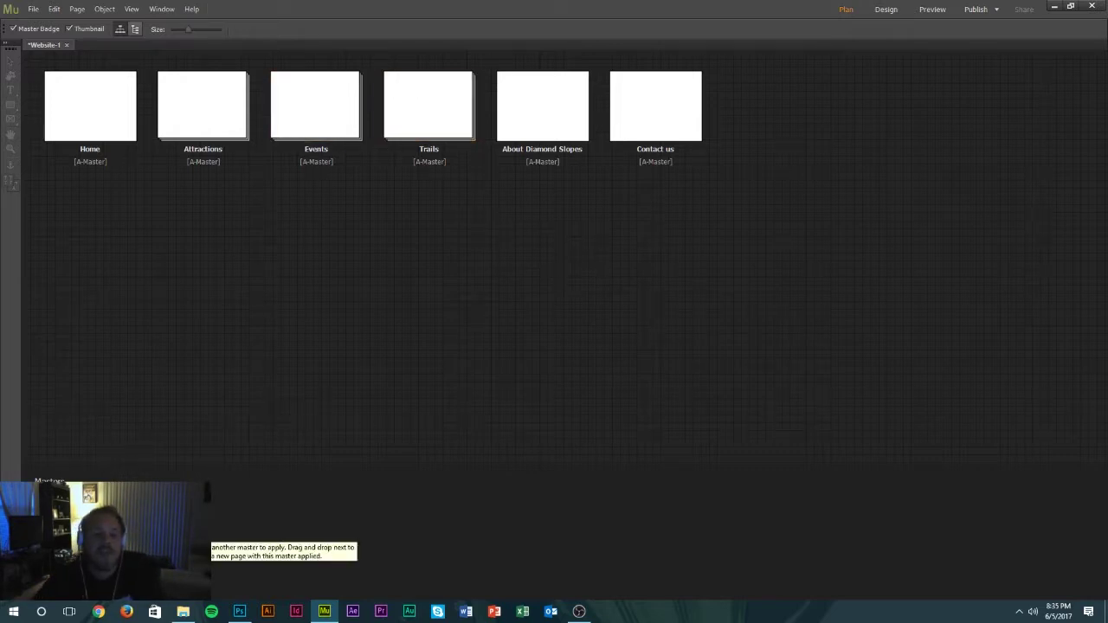
# Step: Open the A-Master page for designing and place a Horizontal menu widget from the widgets library on it
pyautogui.doubleClick(130, 530)
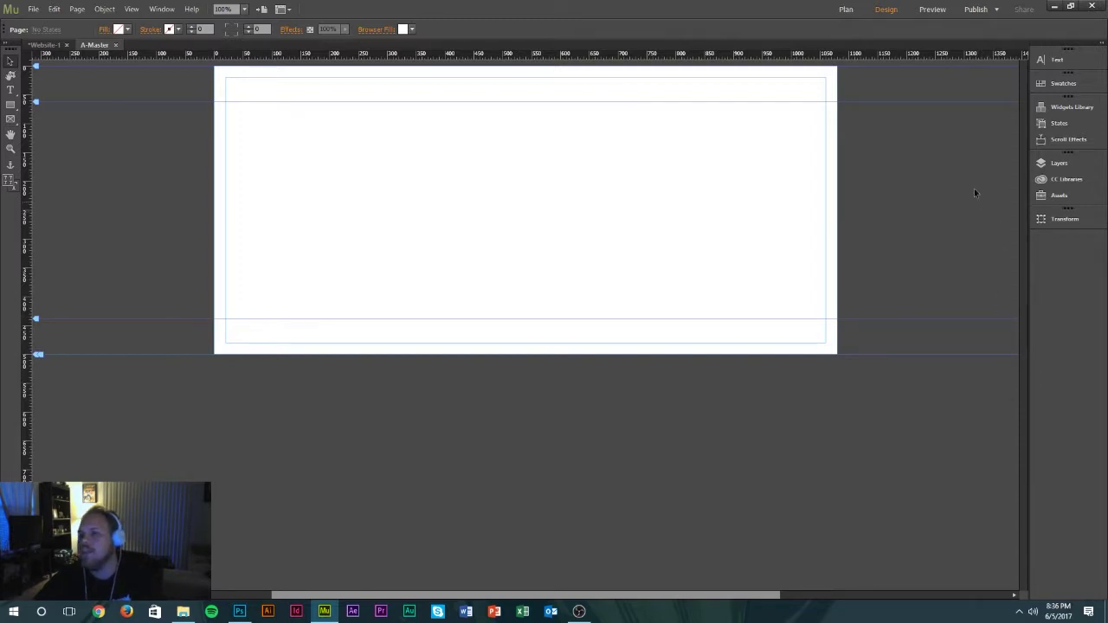
pyautogui.rightClick(1049, 109)
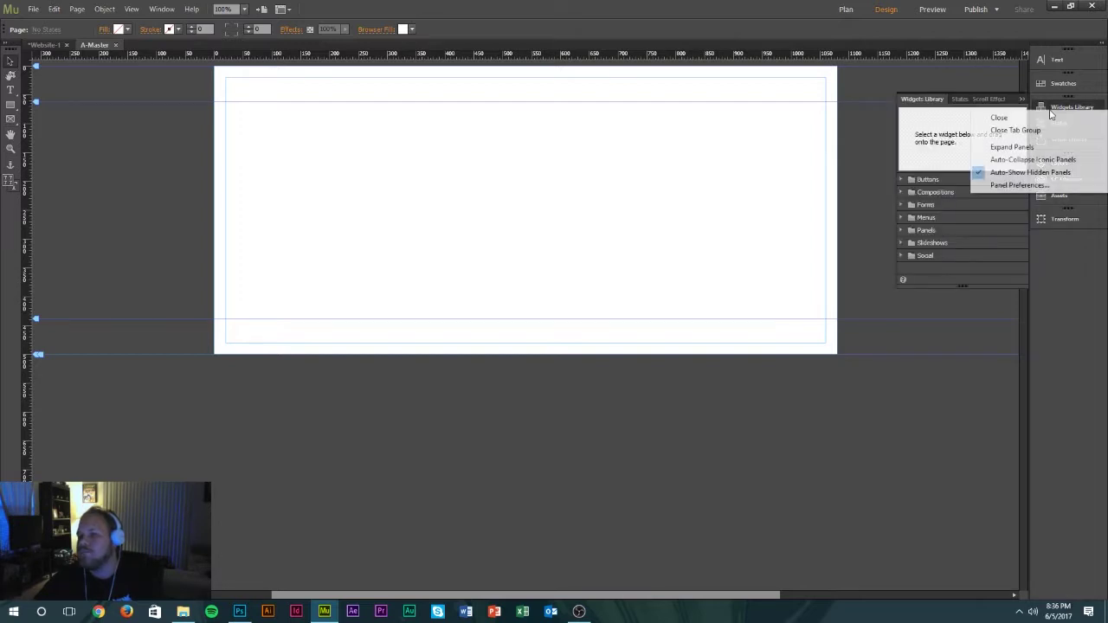
pyautogui.click(926, 220)
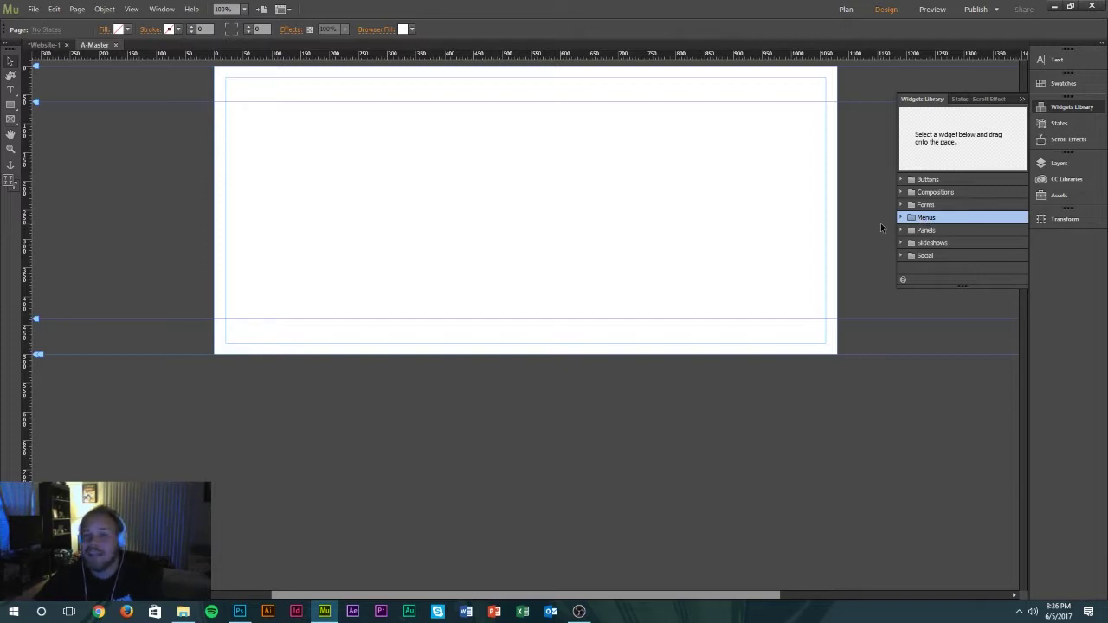
pyautogui.click(901, 218)
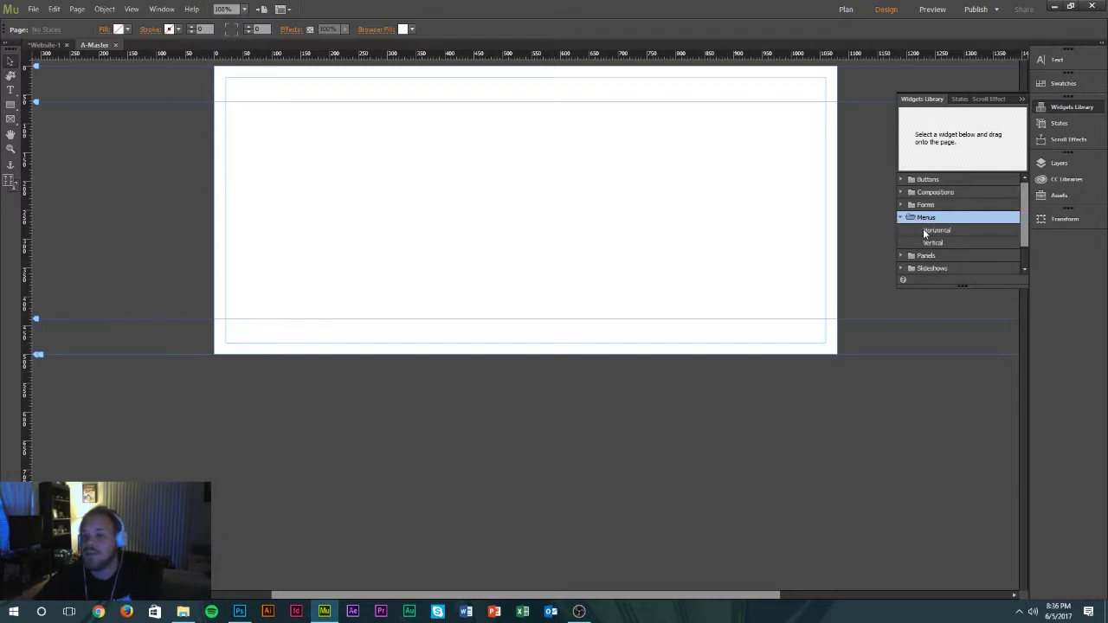
pyautogui.click(923, 229)
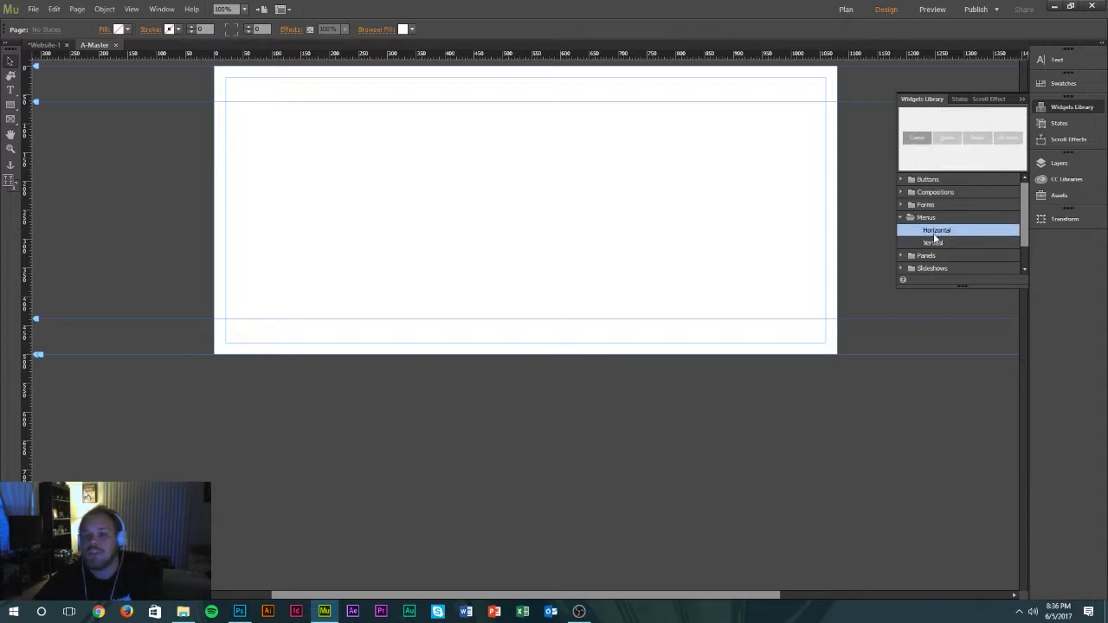
pyautogui.moveTo(933, 233); pyautogui.dragTo(502, 226)
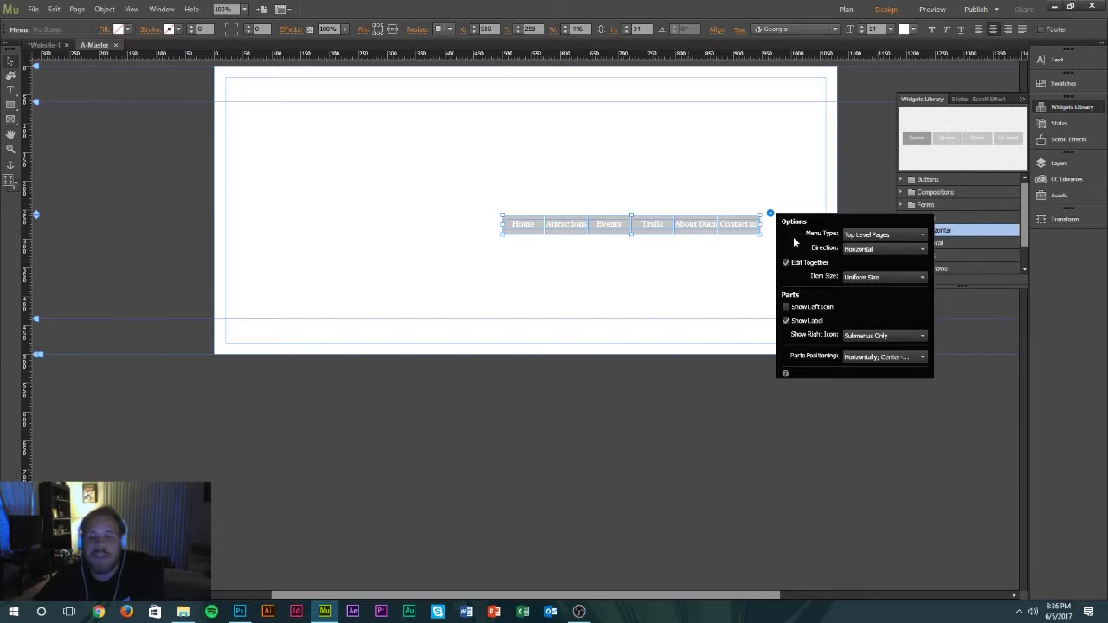
# Step: Set the menu widget's Menu Type to All Pages
pyautogui.click(901, 240)
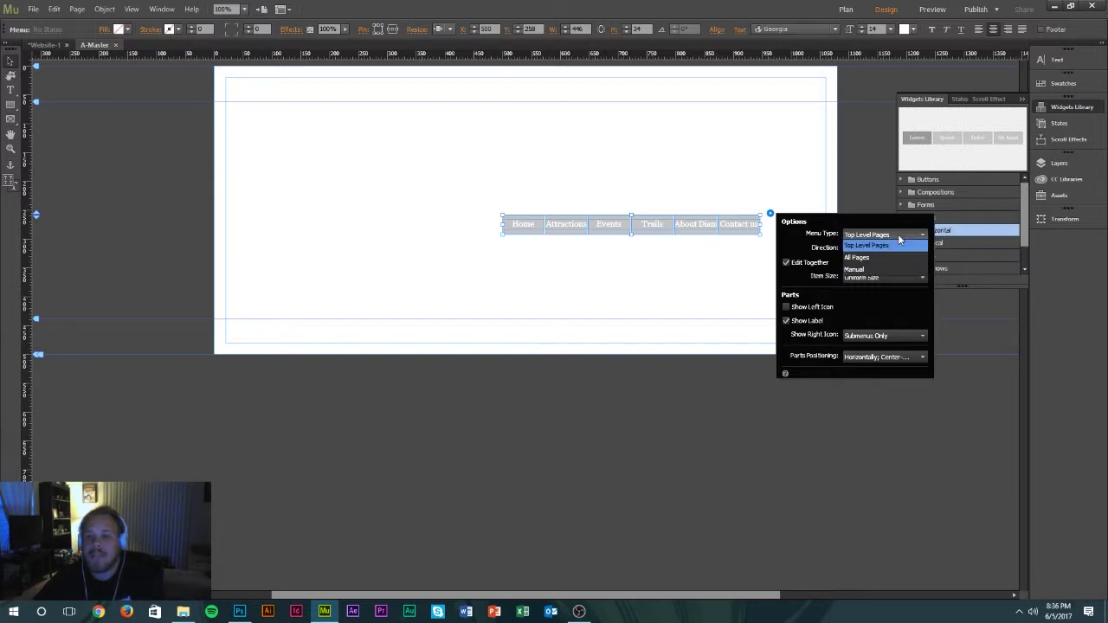
pyautogui.click(870, 256)
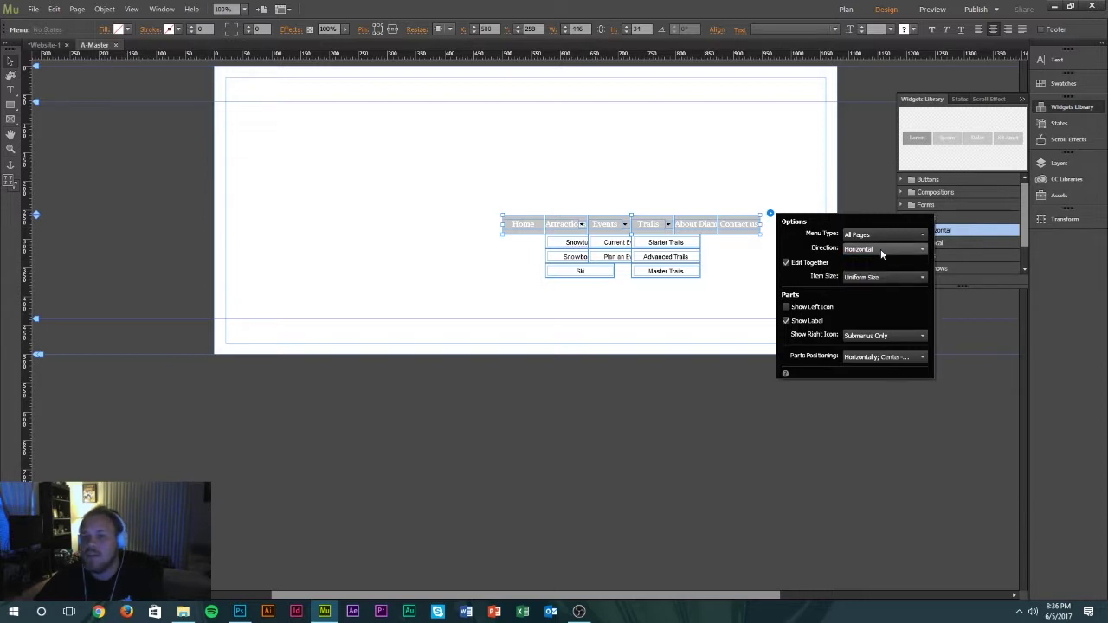
# Step: Try Uniform Spacing as the menu's item size and return it to Uniform Size
pyautogui.click(877, 278)
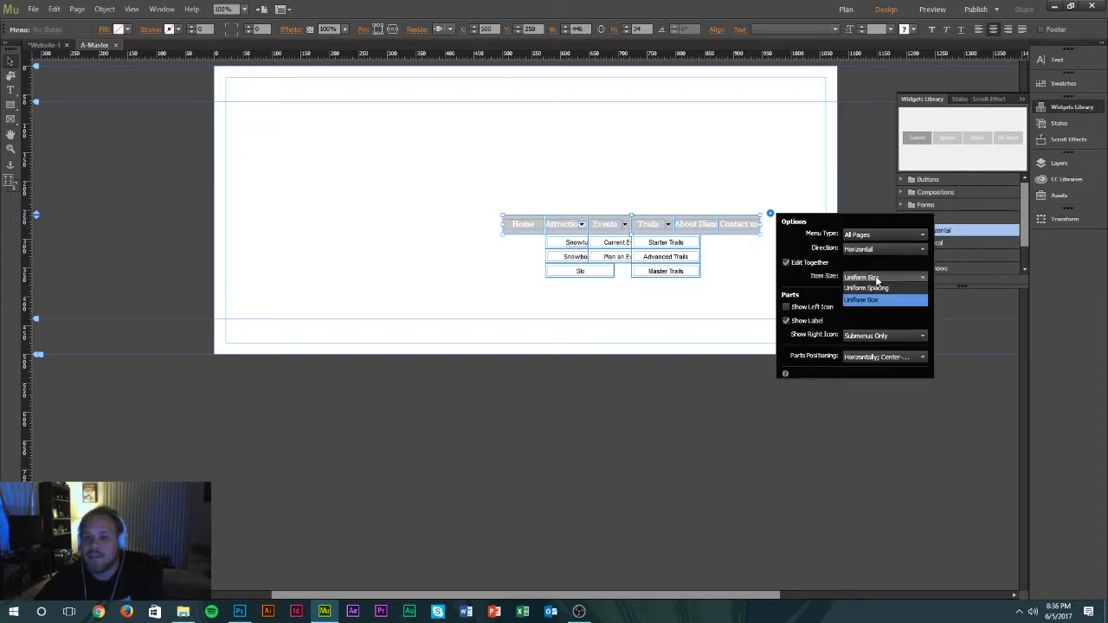
pyautogui.click(888, 289)
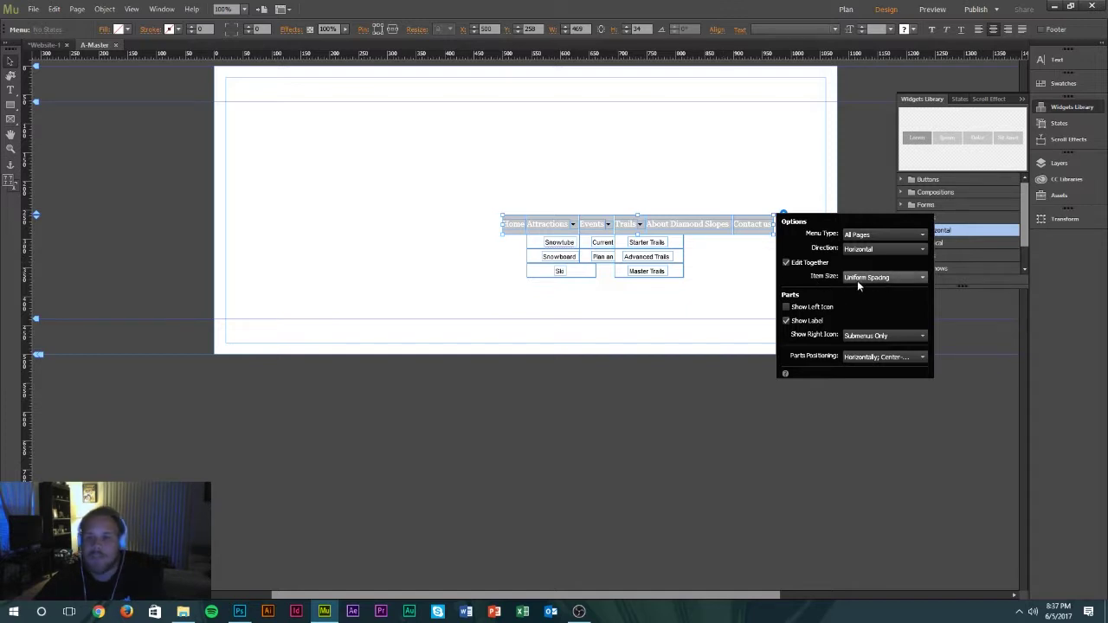
pyautogui.click(860, 278)
pyautogui.click(862, 303)
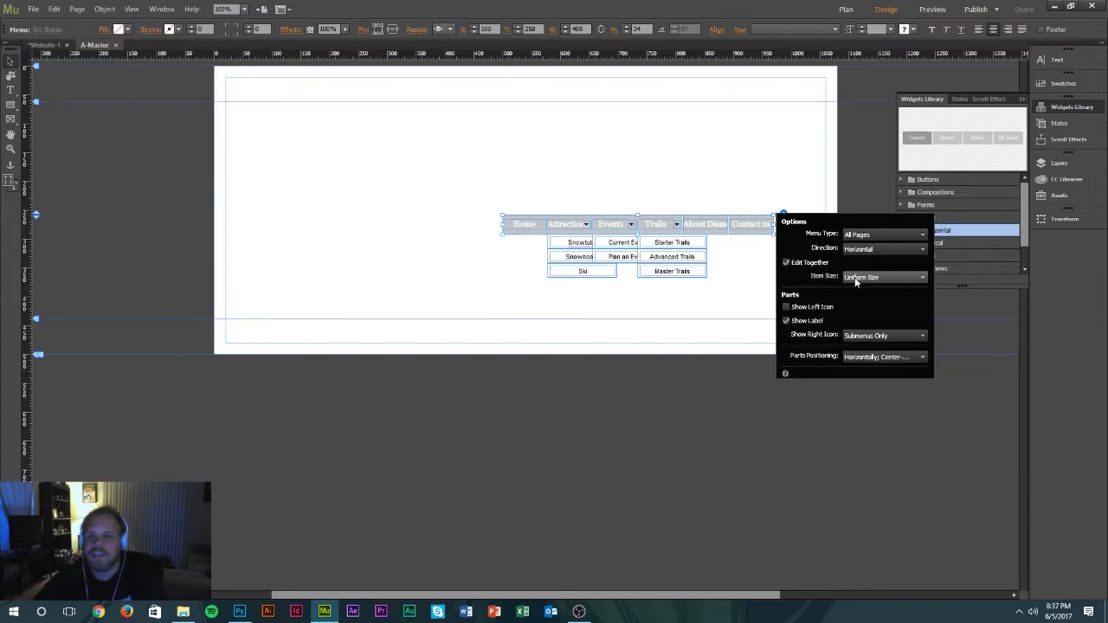
pyautogui.click(856, 278)
pyautogui.click(856, 280)
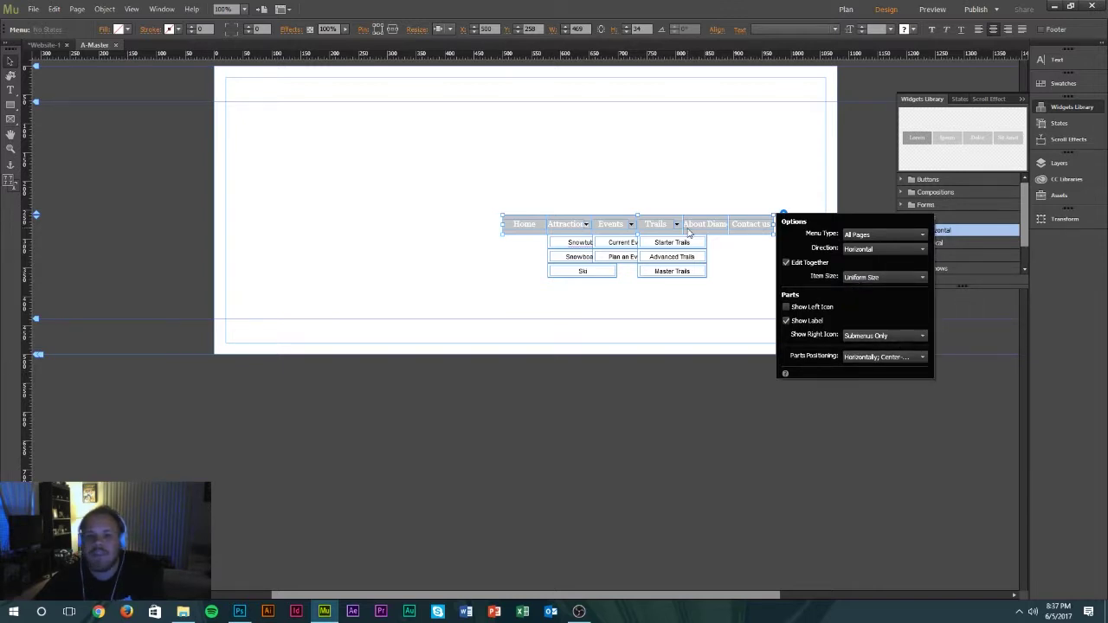
# Step: Move the menu widget into the header, against the upper-right corner of the page margins
pyautogui.moveTo(716, 232); pyautogui.dragTo(827, 100)
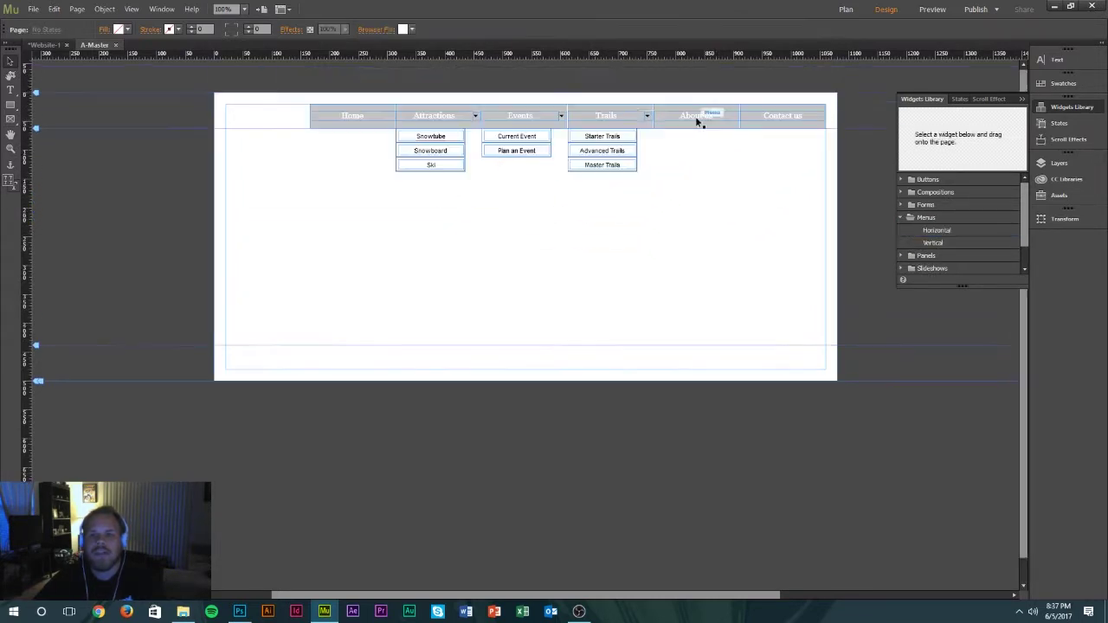
# Step: Set the Home menu label's font to Helvetica and its text size to 15
pyautogui.click(348, 116)
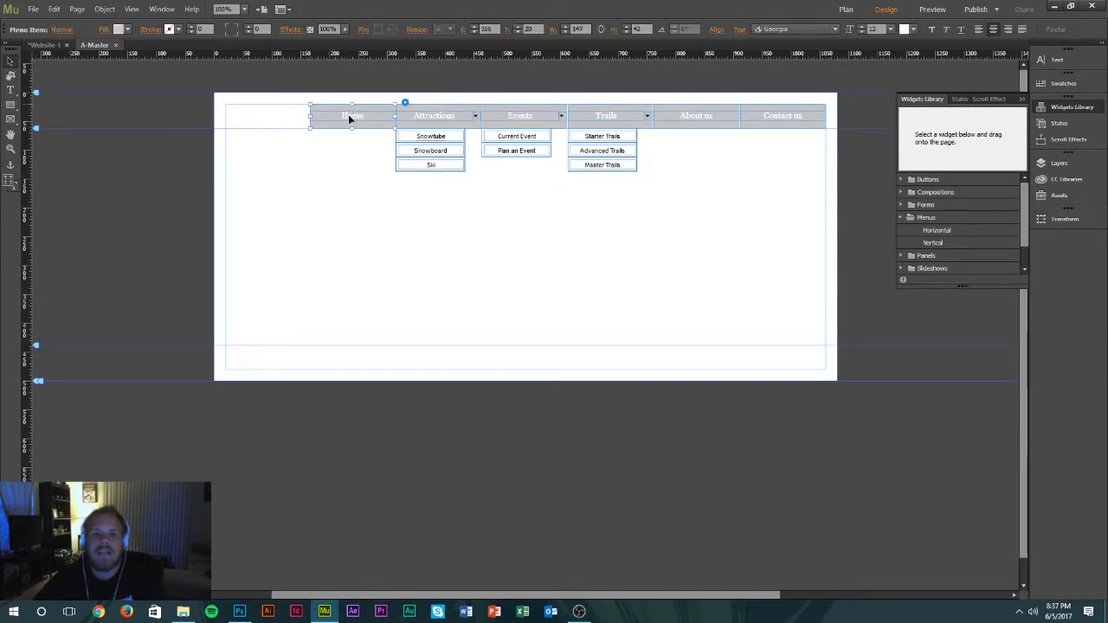
pyautogui.click(350, 119)
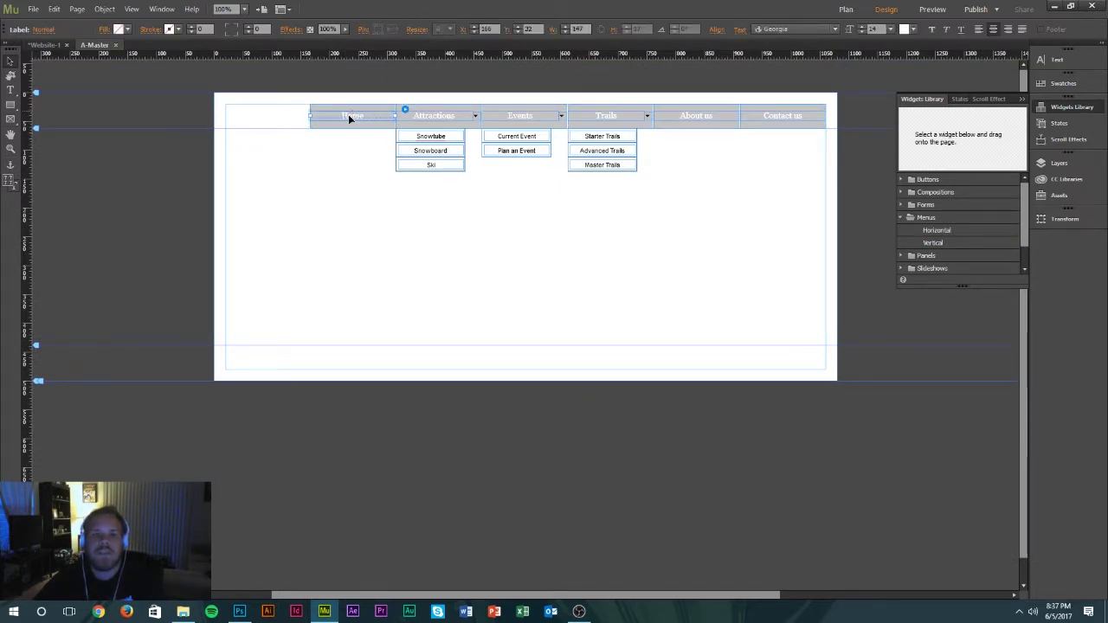
pyautogui.click(349, 116)
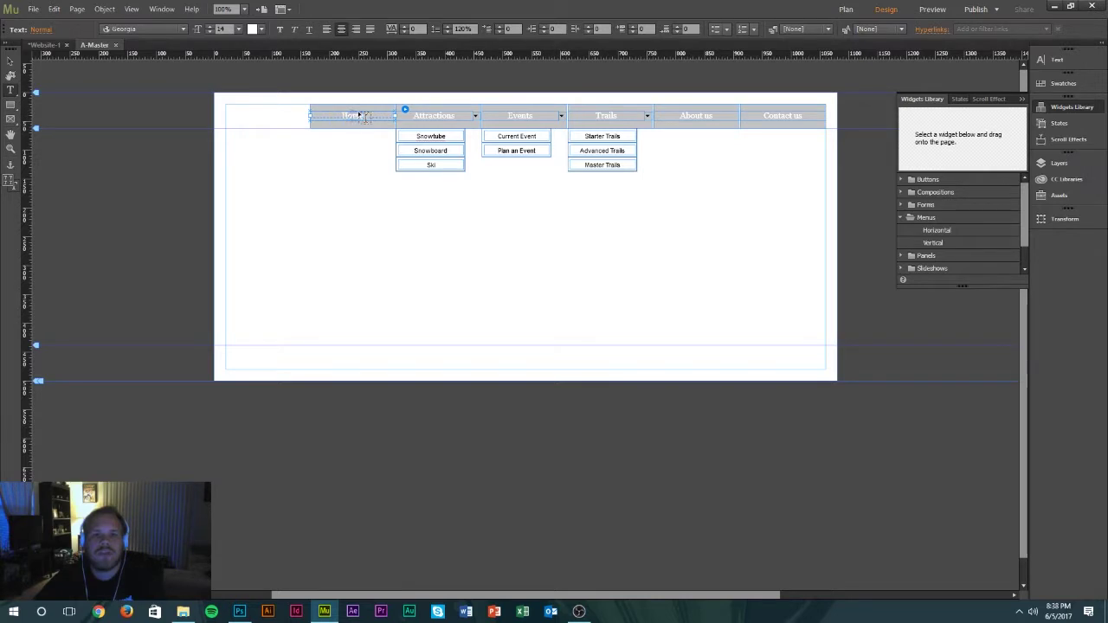
pyautogui.doubleClick(352, 121)
pyautogui.click(350, 125)
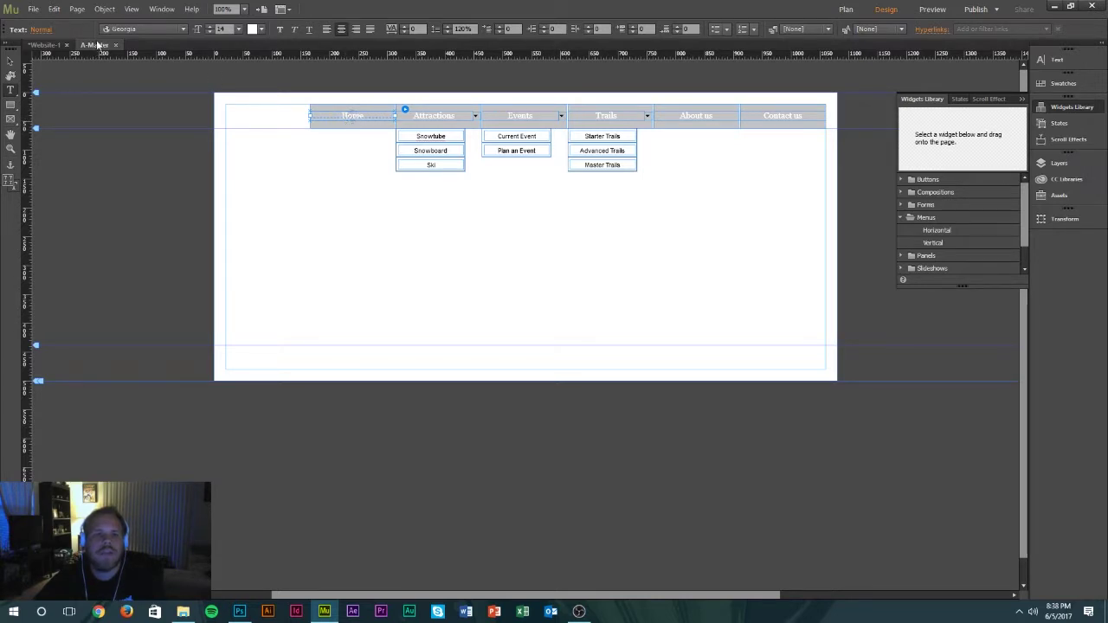
pyautogui.click(164, 32)
pyautogui.scroll(3, 216, 106)
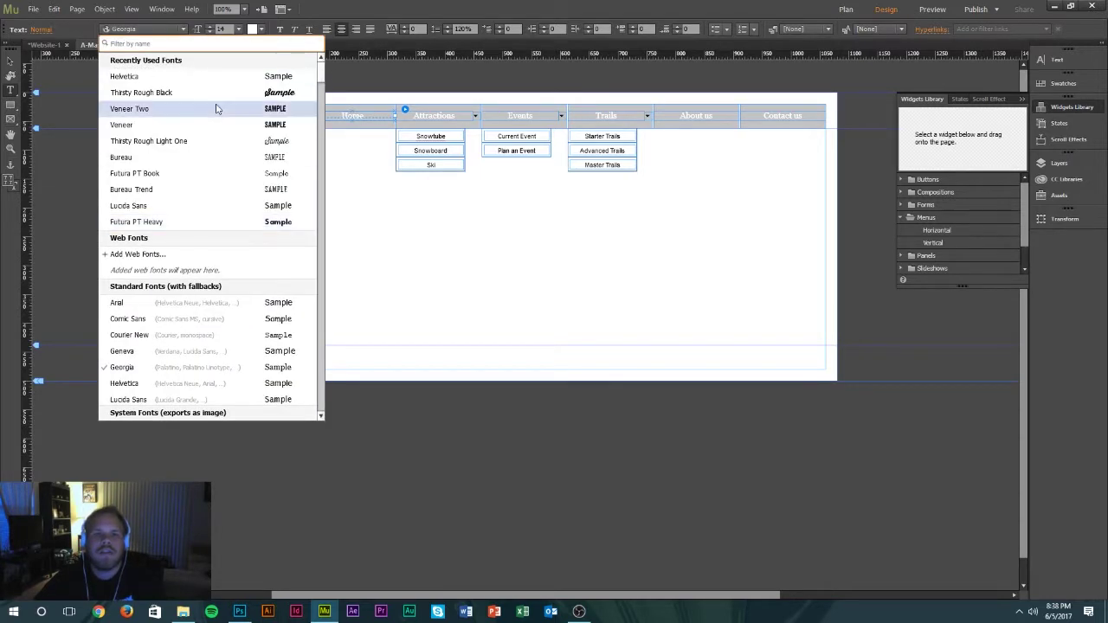
pyautogui.click(199, 78)
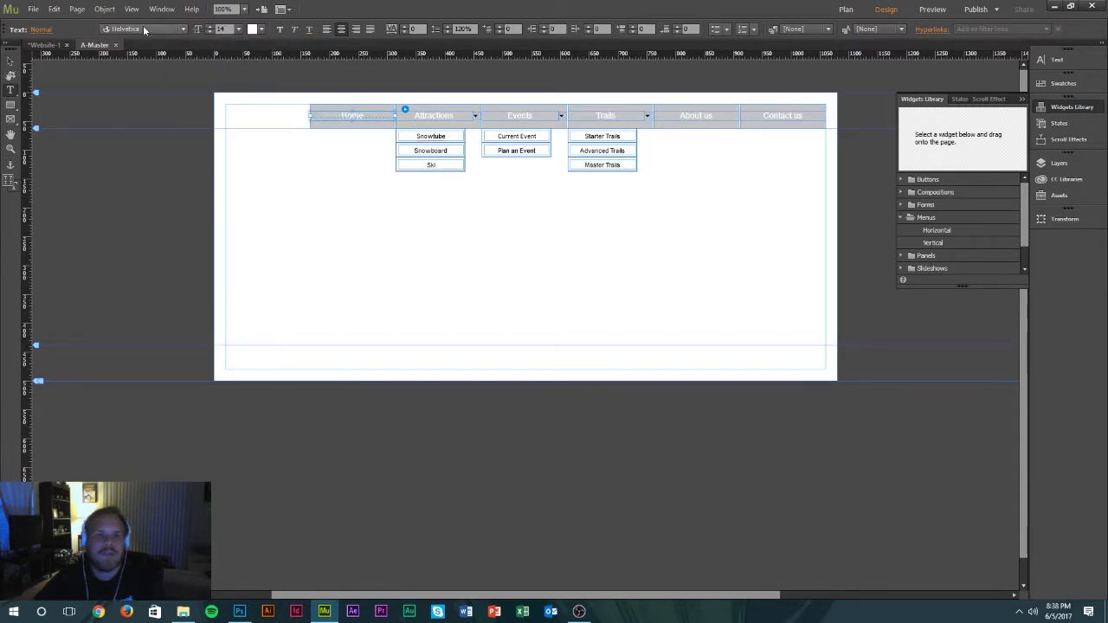
pyautogui.scroll(1, 208, 30)
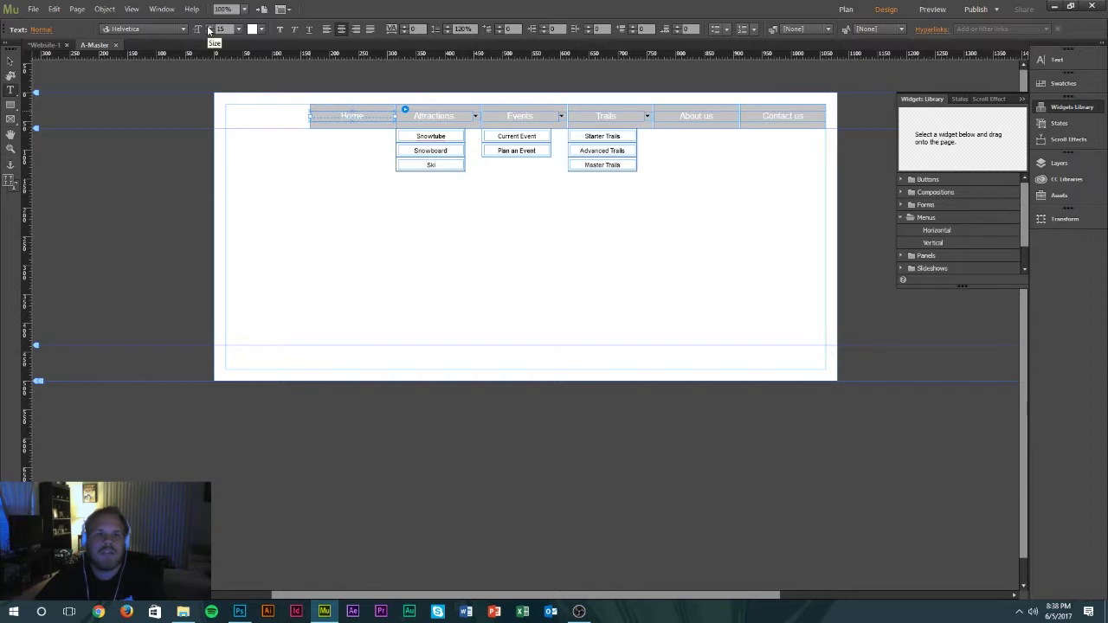
pyautogui.press('Escape')
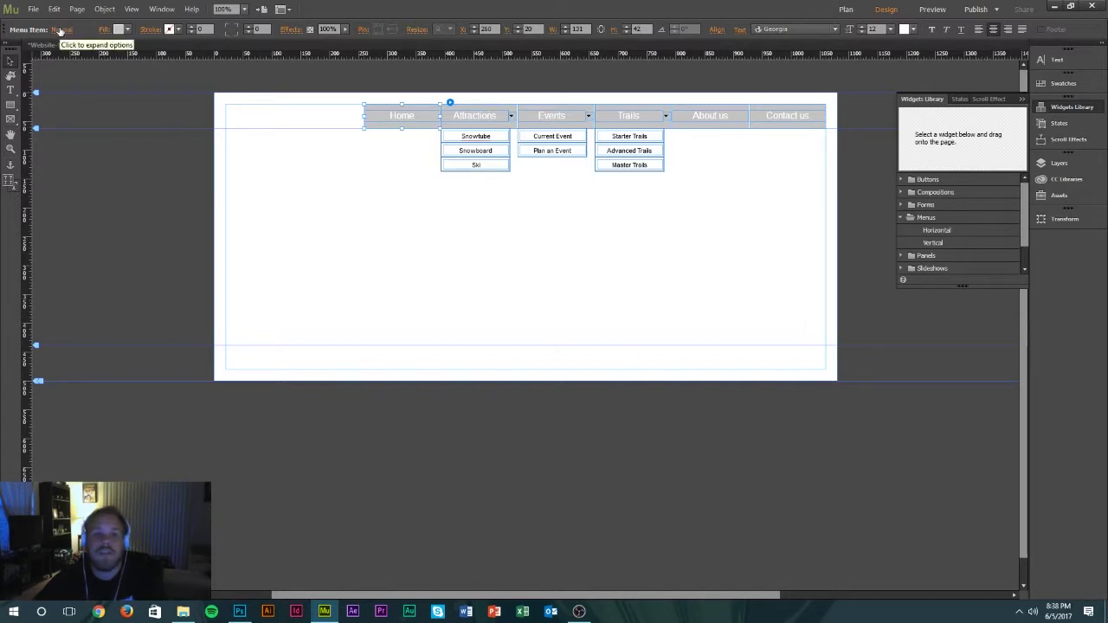
# Step: Review the Home menu item's Rollover, Mouse Down and Active states, and set its Normal state's fill to none
pyautogui.click(60, 31)
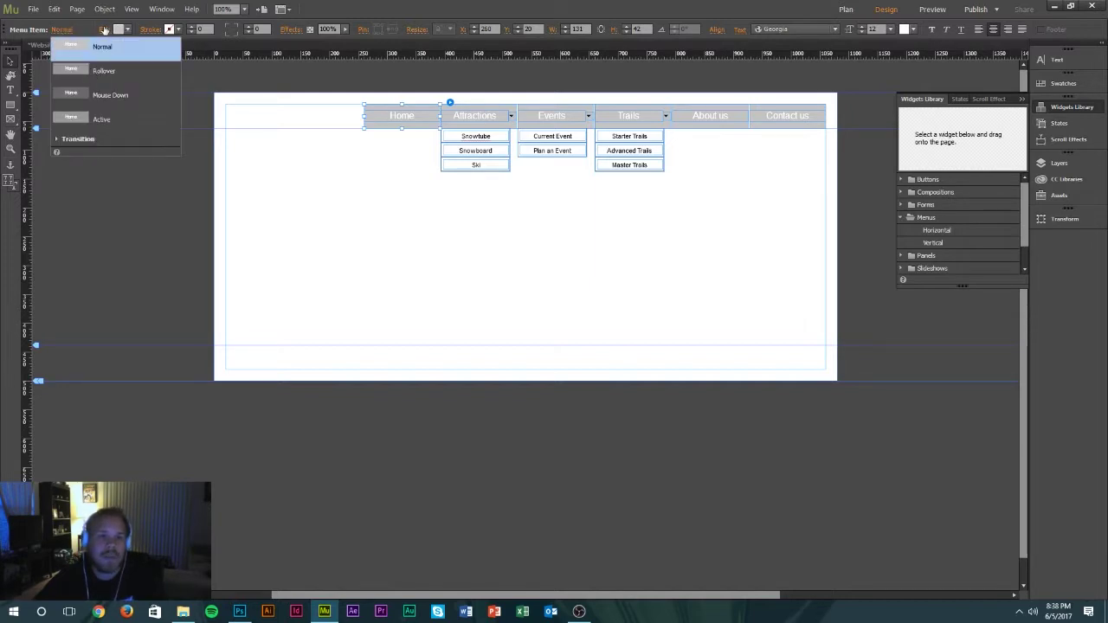
pyautogui.click(102, 71)
pyautogui.click(107, 95)
pyautogui.click(114, 121)
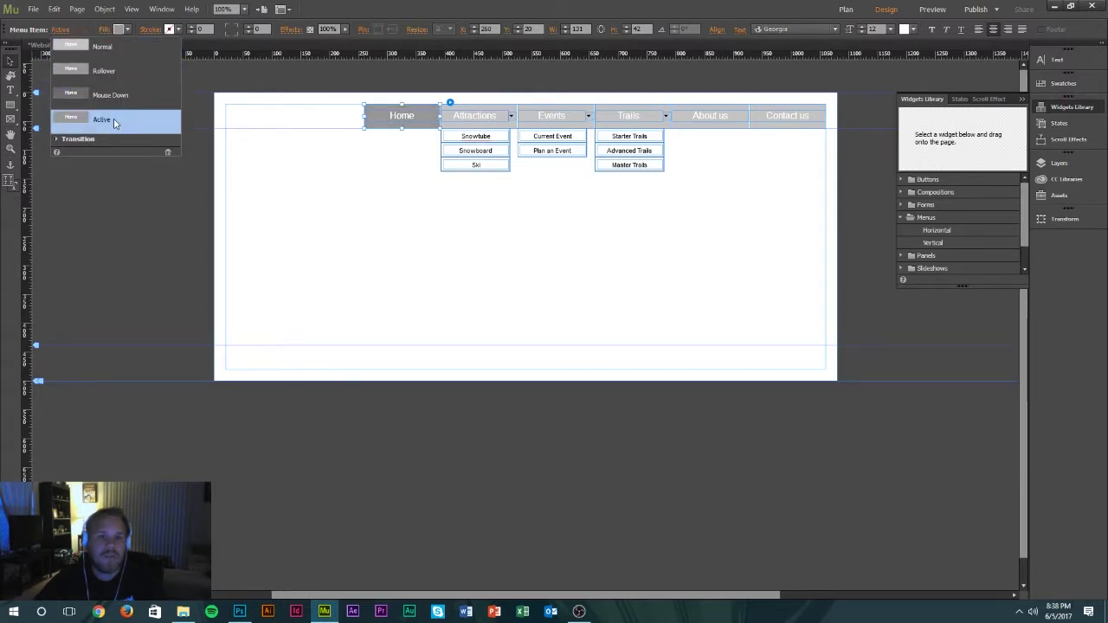
pyautogui.click(97, 46)
pyautogui.click(122, 30)
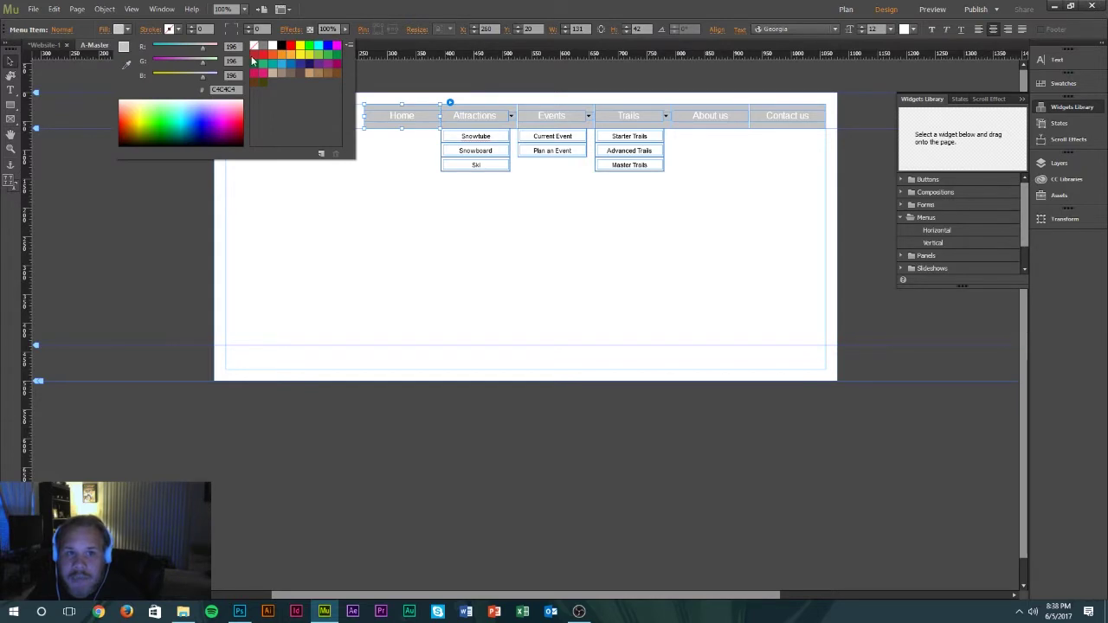
pyautogui.click(252, 46)
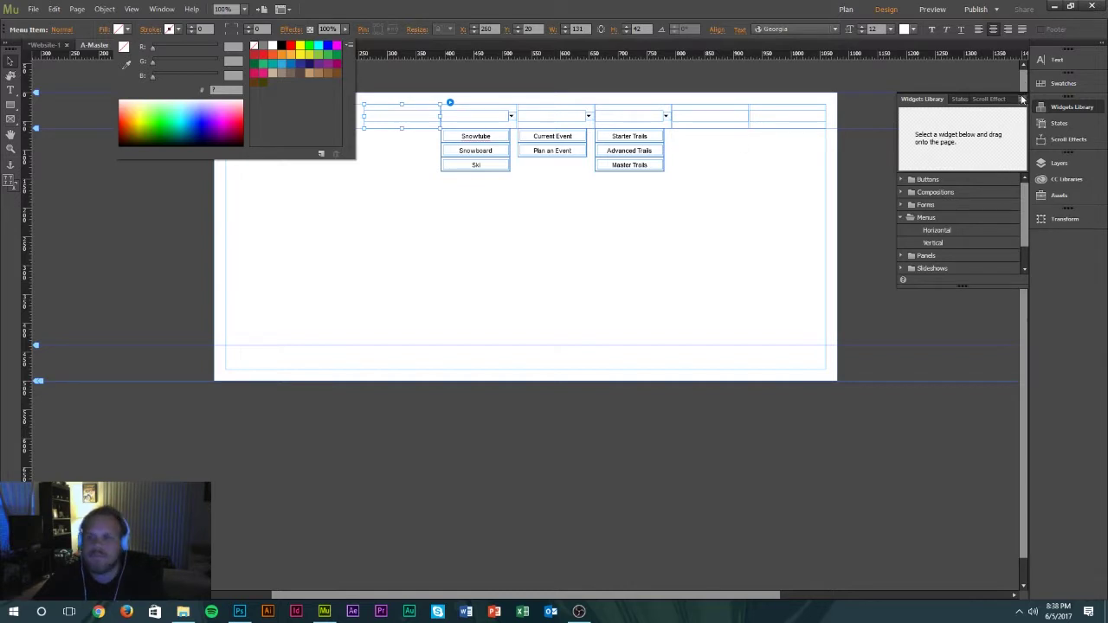
# Step: Set the Home menu item's Rollover fill to the Diamond Slopes library's blue-grey #667283
pyautogui.click(1062, 89)
pyautogui.click(1062, 86)
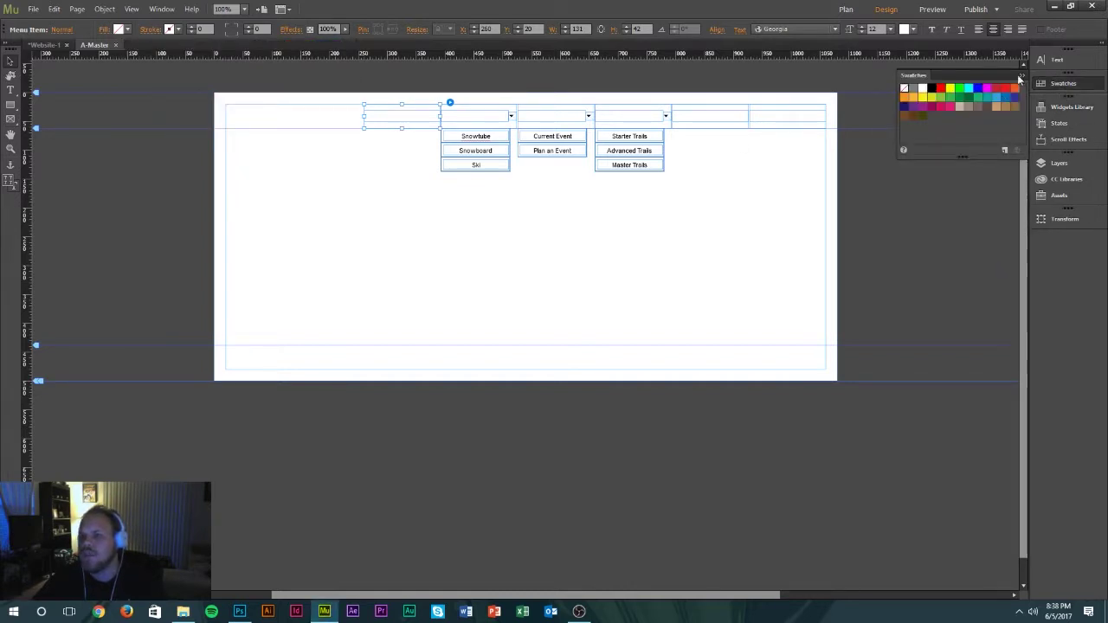
pyautogui.click(1063, 180)
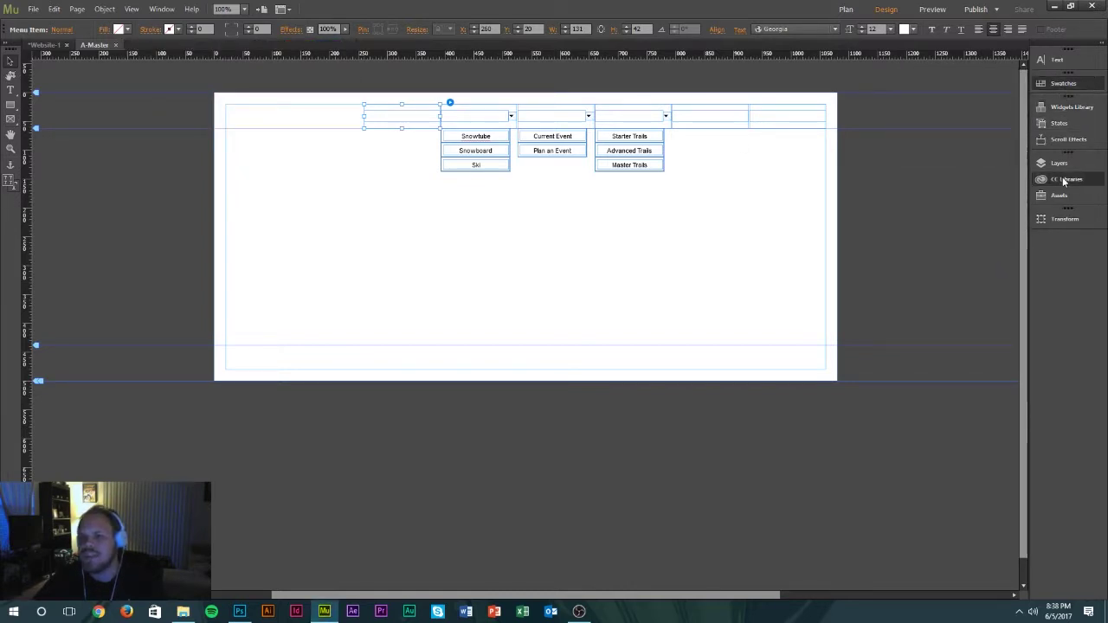
pyautogui.click(1061, 178)
pyautogui.click(64, 29)
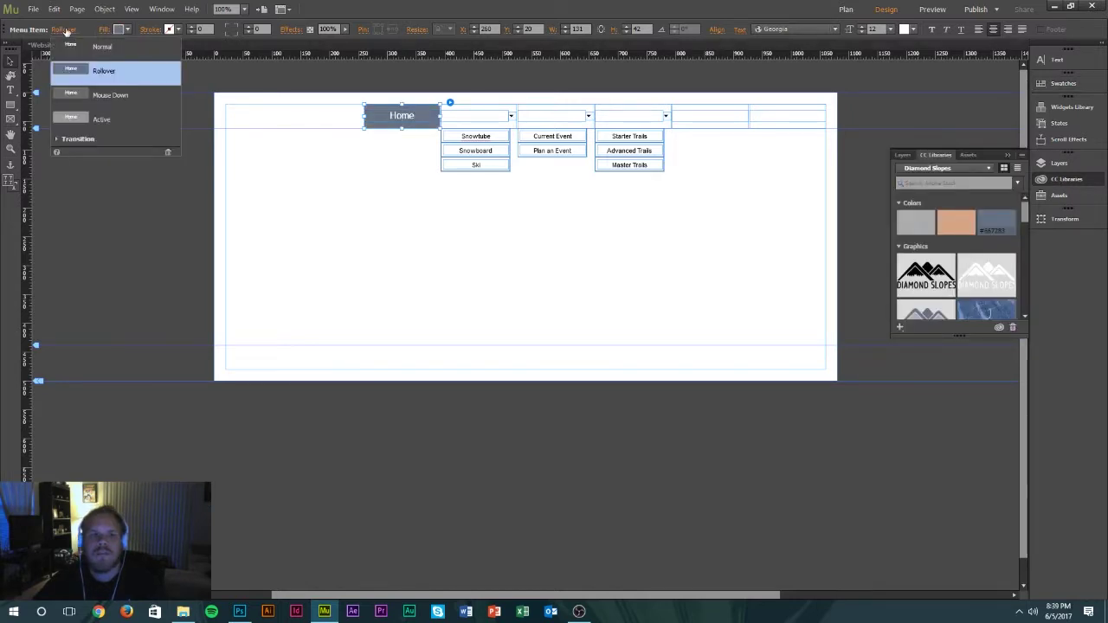
# Step: Fill the Home menu item's Mouse Down state with library color #D5A485 and its Active state with #A9ACAD
pyautogui.click(108, 97)
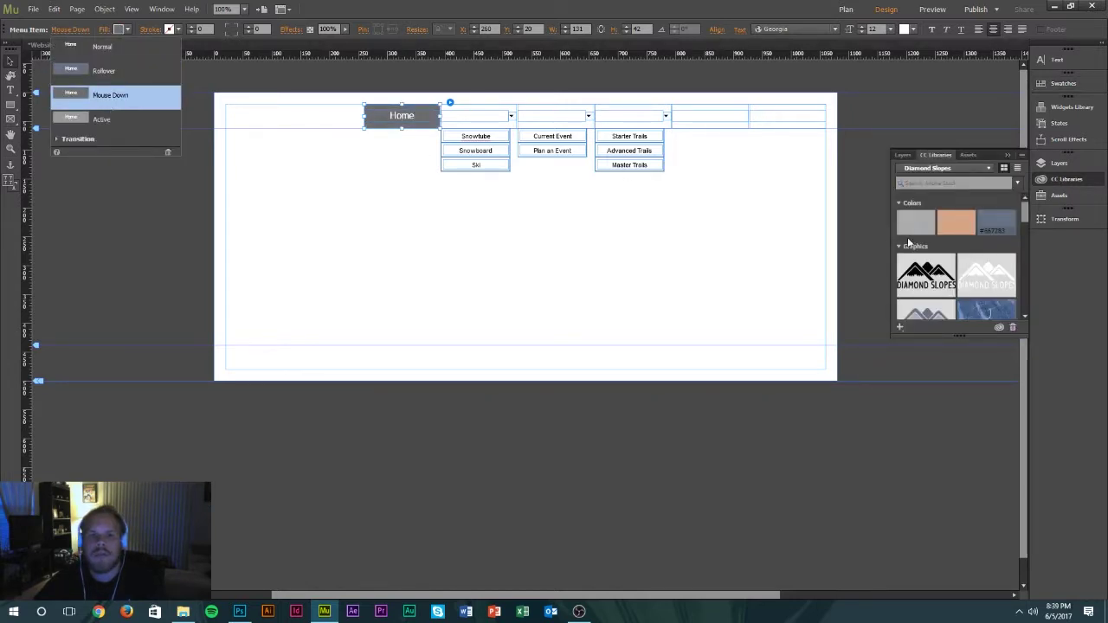
pyautogui.click(955, 223)
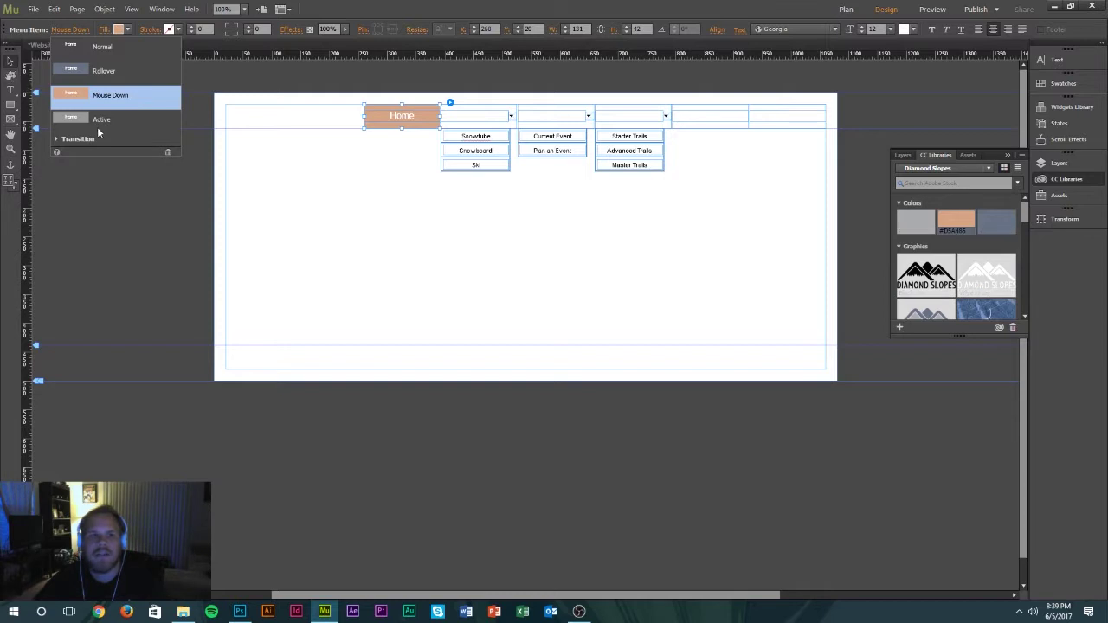
pyautogui.click(97, 123)
pyautogui.click(916, 222)
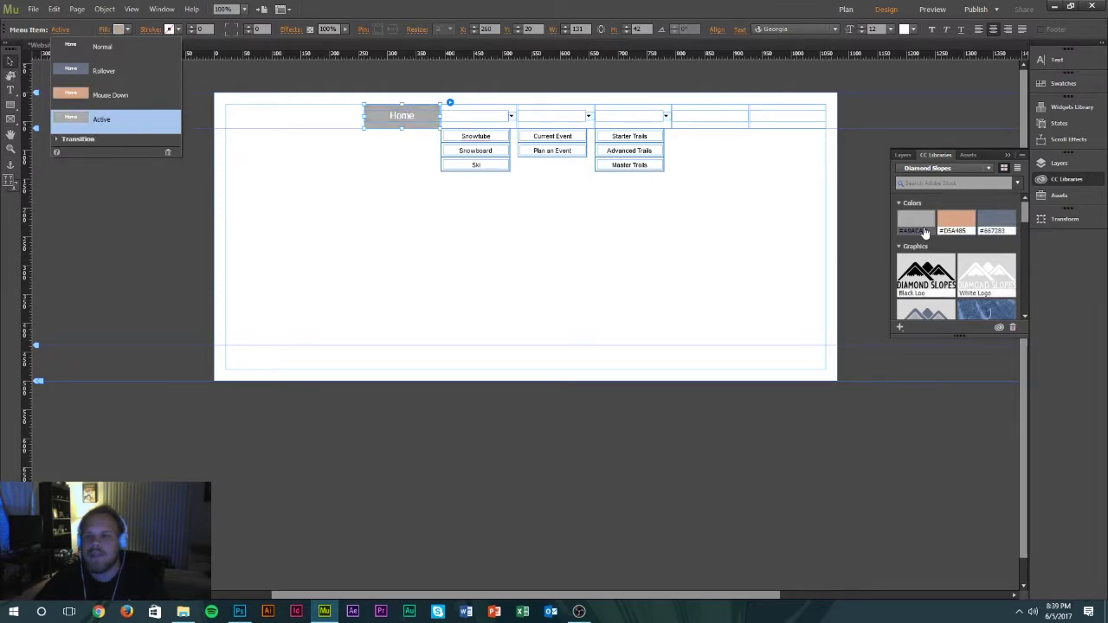
# Step: Change the Home menu label's Normal text color to black
pyautogui.click(313, 208)
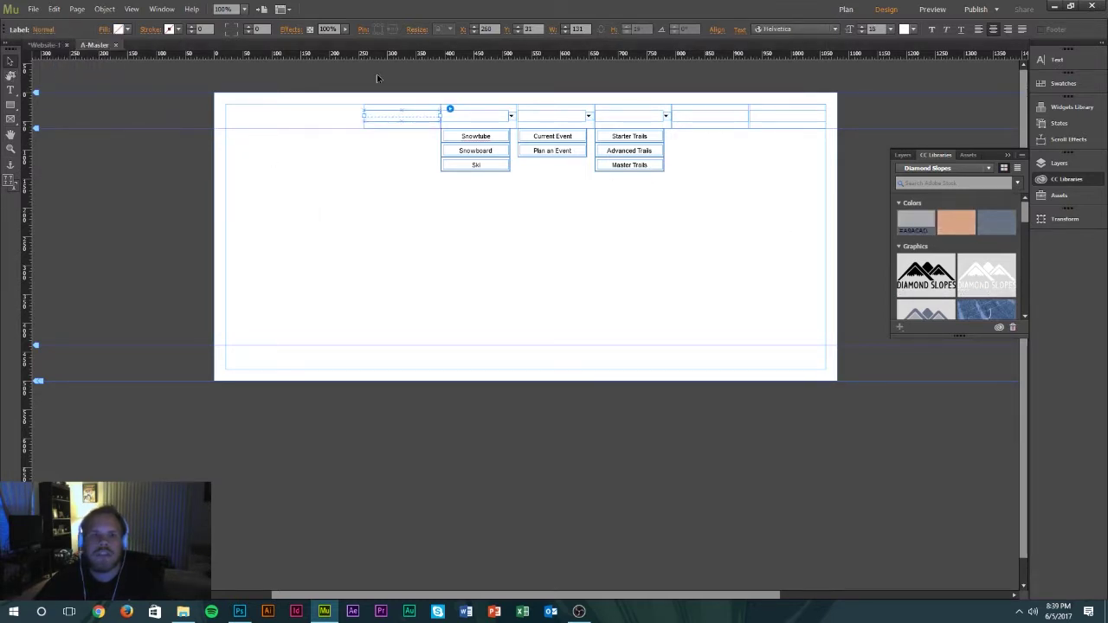
pyautogui.doubleClick(377, 119)
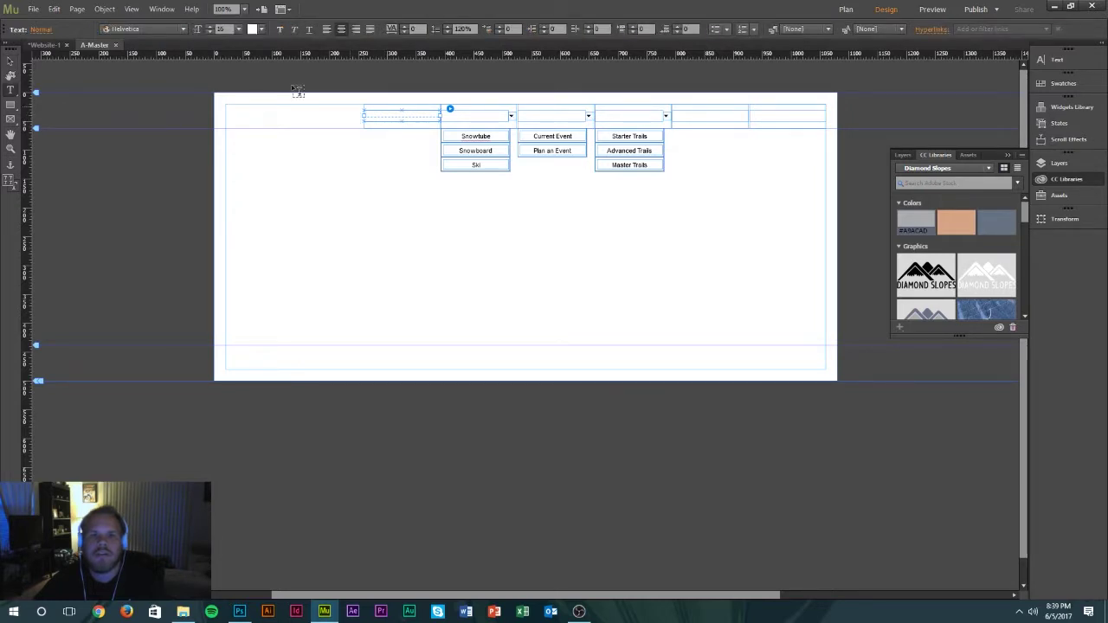
pyautogui.click(34, 30)
pyautogui.click(166, 30)
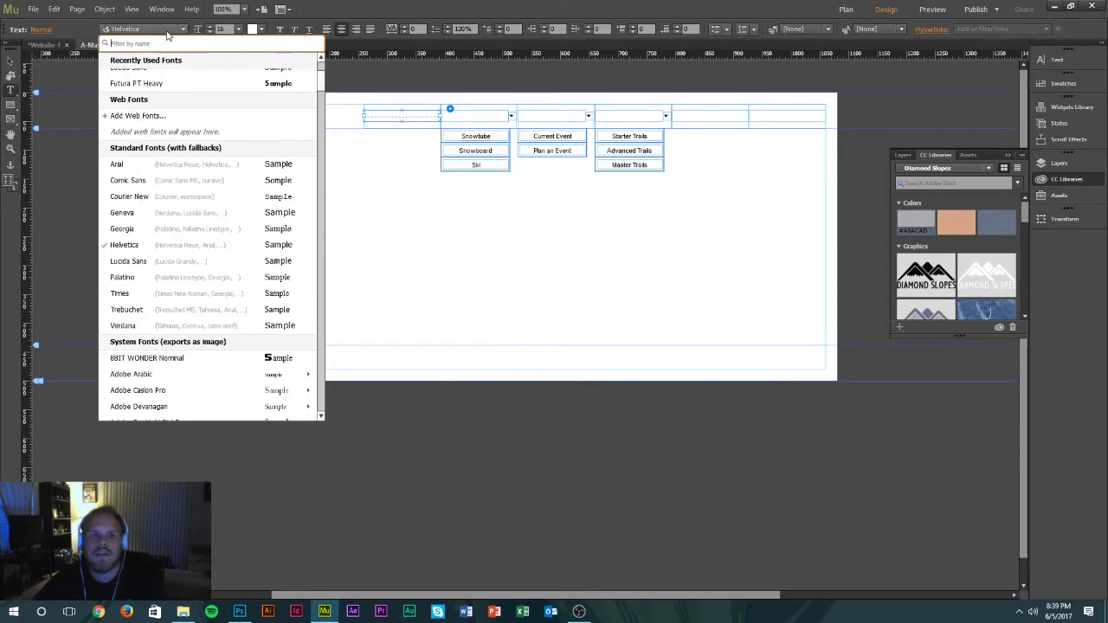
pyautogui.click(260, 30)
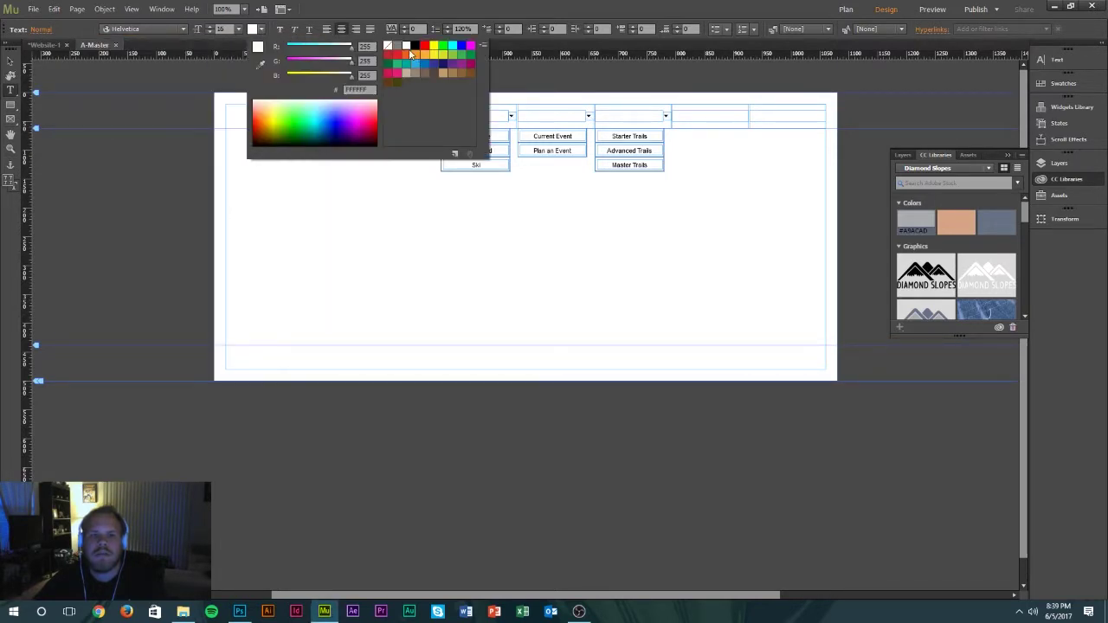
pyautogui.click(415, 45)
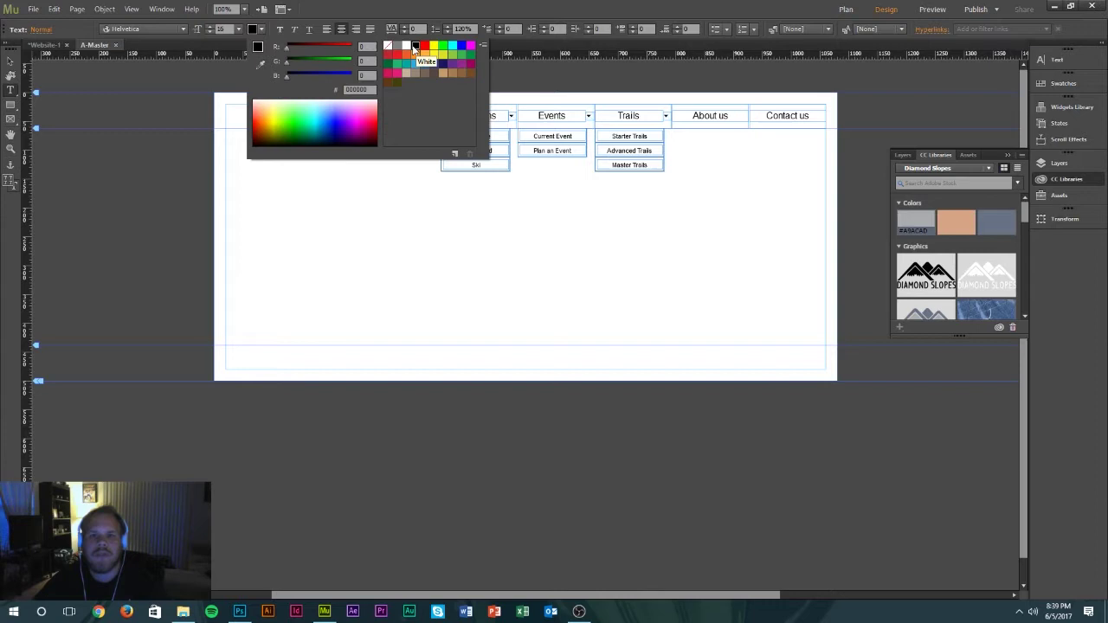
pyautogui.click(10, 60)
pyautogui.click(1004, 156)
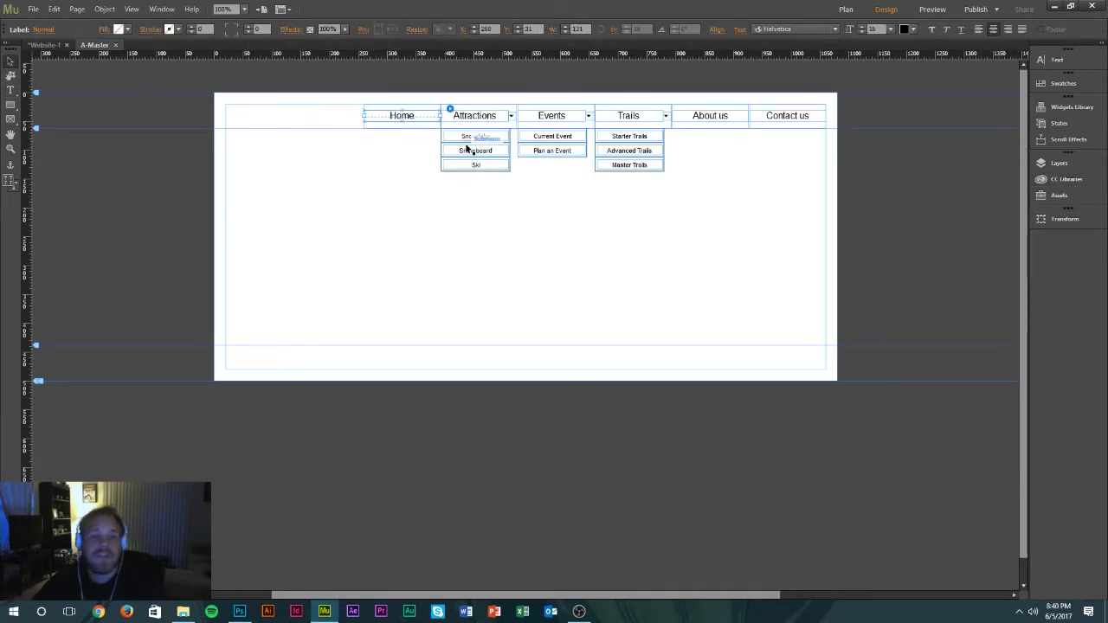
# Step: Place the colored Diamond Slopes logo from the library at the upper-left margin corner, scaled to about 98 × 42 px
pyautogui.click(1051, 181)
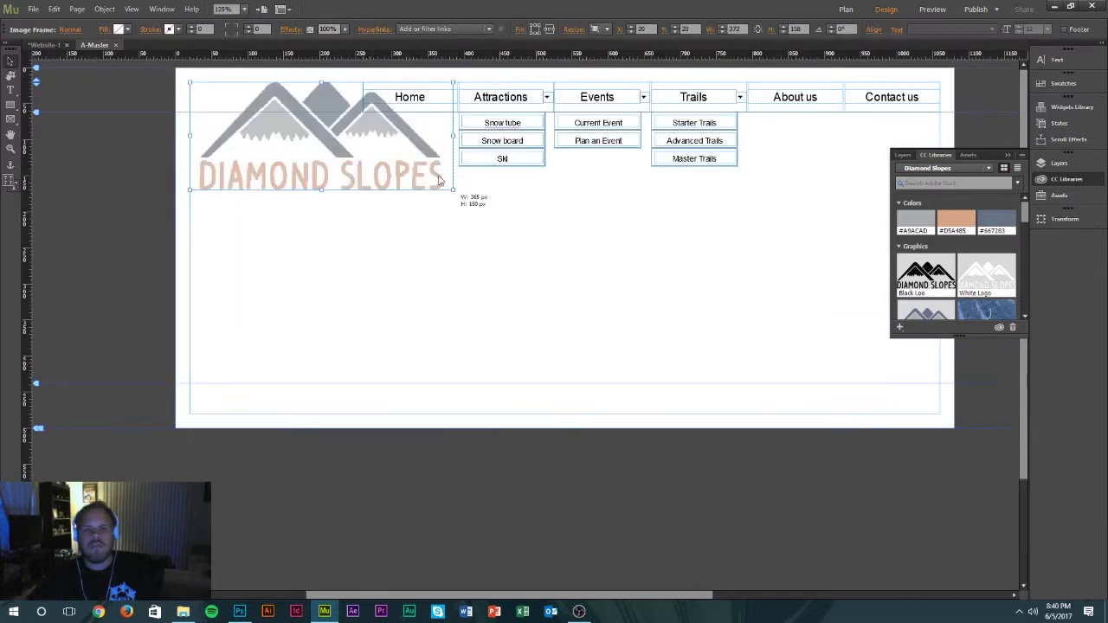
pyautogui.moveTo(446, 195)
pyautogui.mouseDown()
pyautogui.moveTo(387, 141)
pyautogui.moveTo(351, 137)
pyautogui.moveTo(295, 106)
pyautogui.moveTo(459, 195)
pyautogui.mouseUp()
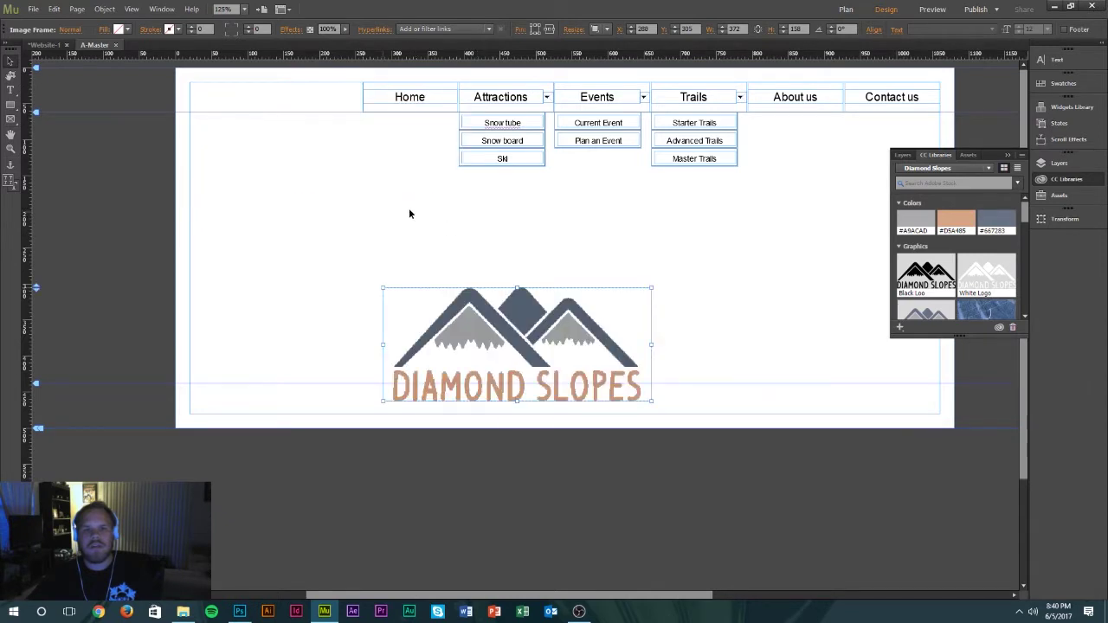
pyautogui.moveTo(561, 316); pyautogui.dragTo(381, 121)
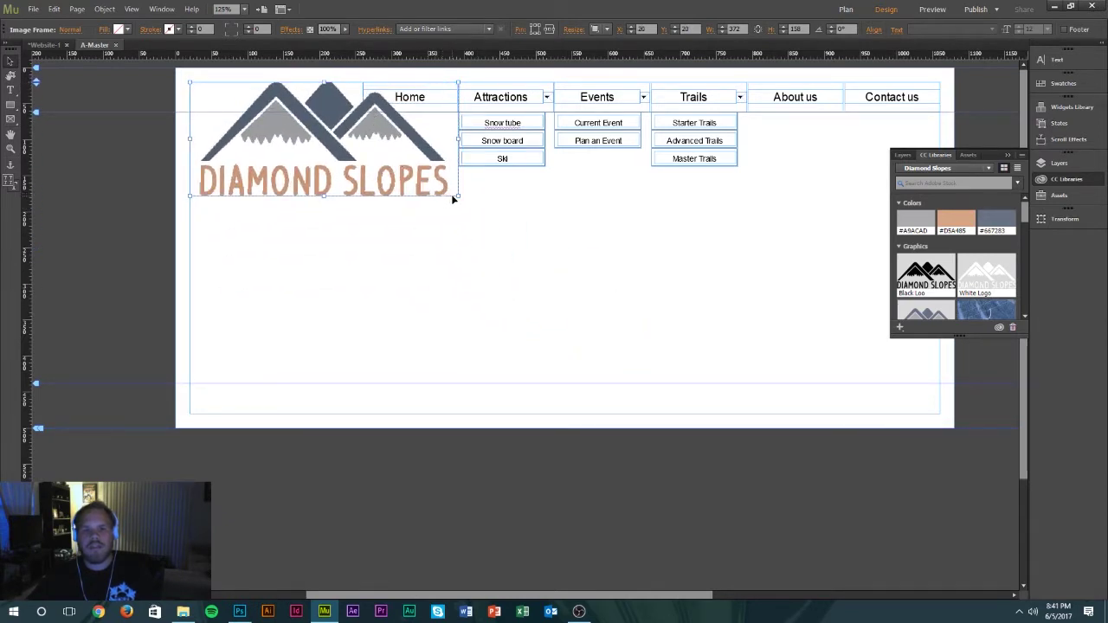
pyautogui.moveTo(456, 196); pyautogui.dragTo(260, 91)
pyautogui.click(210, 119)
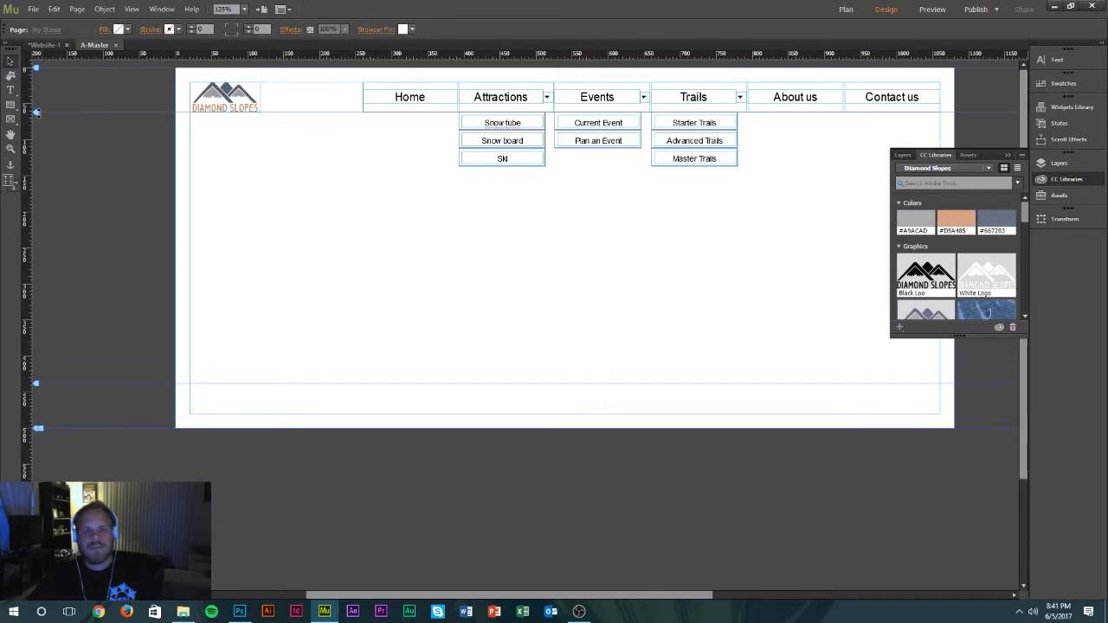
# Step: Lower the header guide and enlarge the logo to about 132 px wide and the menu's height to reach it
pyautogui.moveTo(39, 112); pyautogui.dragTo(52, 129)
pyautogui.click(249, 106)
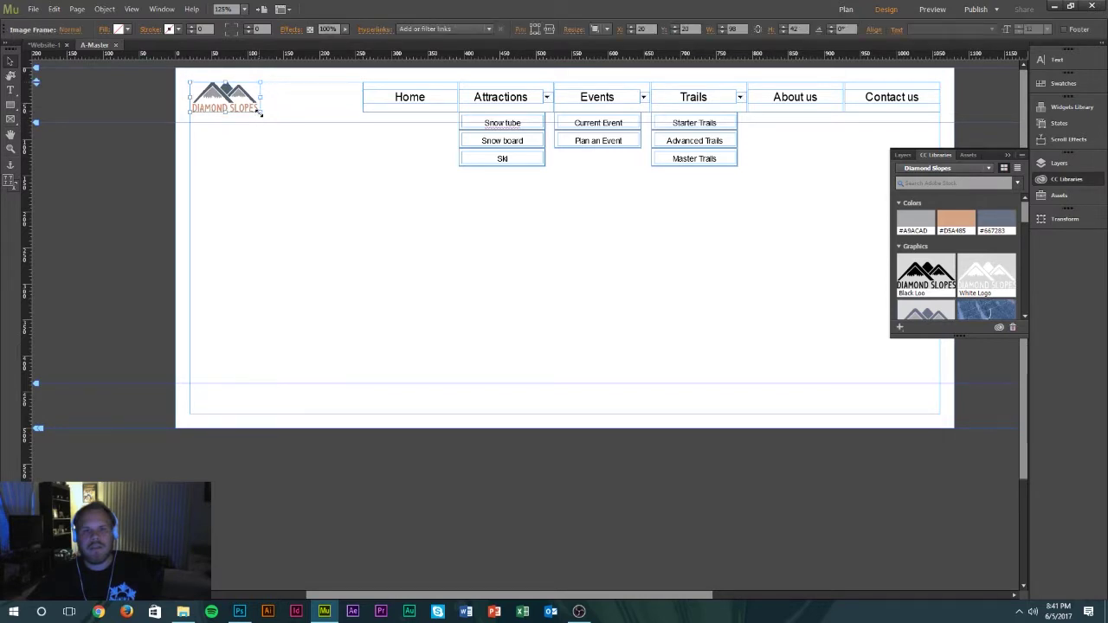
pyautogui.moveTo(259, 113); pyautogui.dragTo(275, 122)
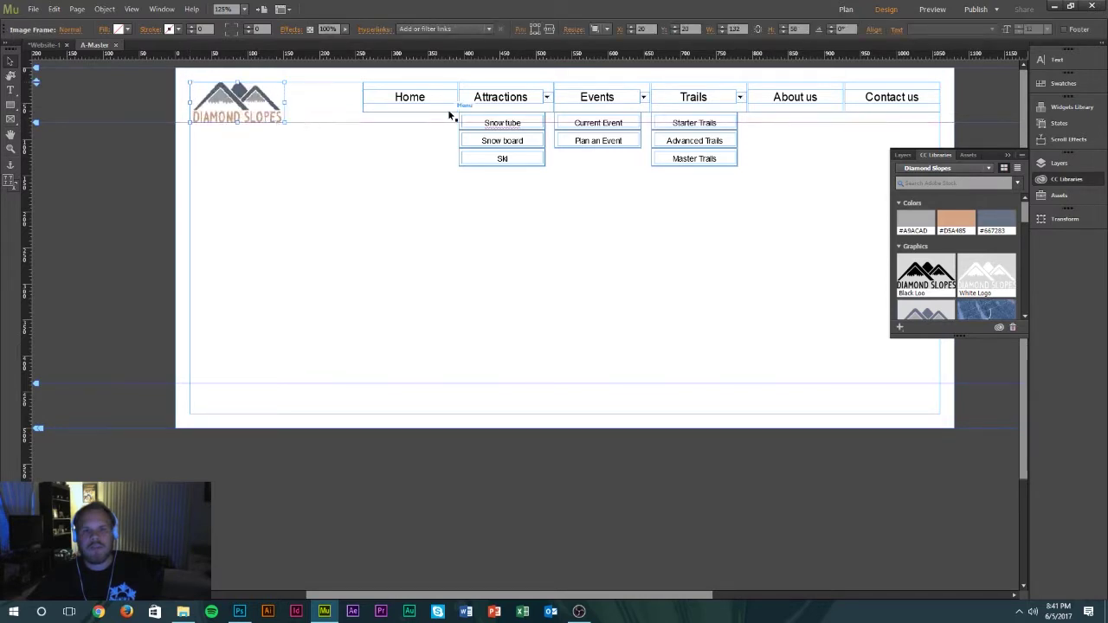
pyautogui.click(448, 109)
# Step: Draw a rectangle about 1121 × 83 px across the header and fill it with library color #667283
pyautogui.click(7, 107)
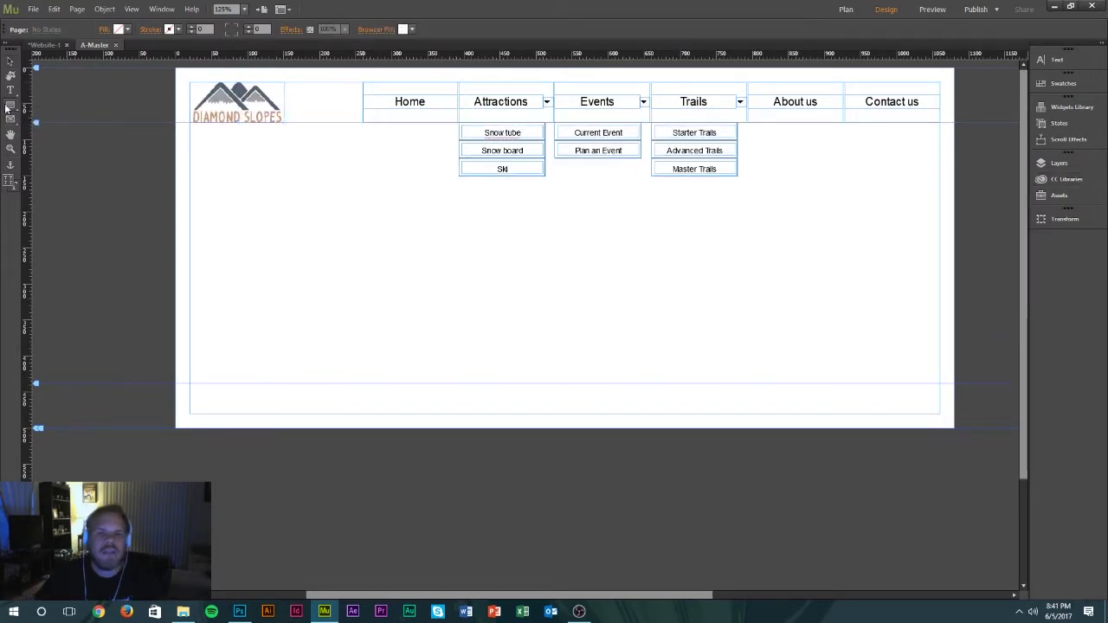
pyautogui.moveTo(167, 62); pyautogui.dragTo(968, 142)
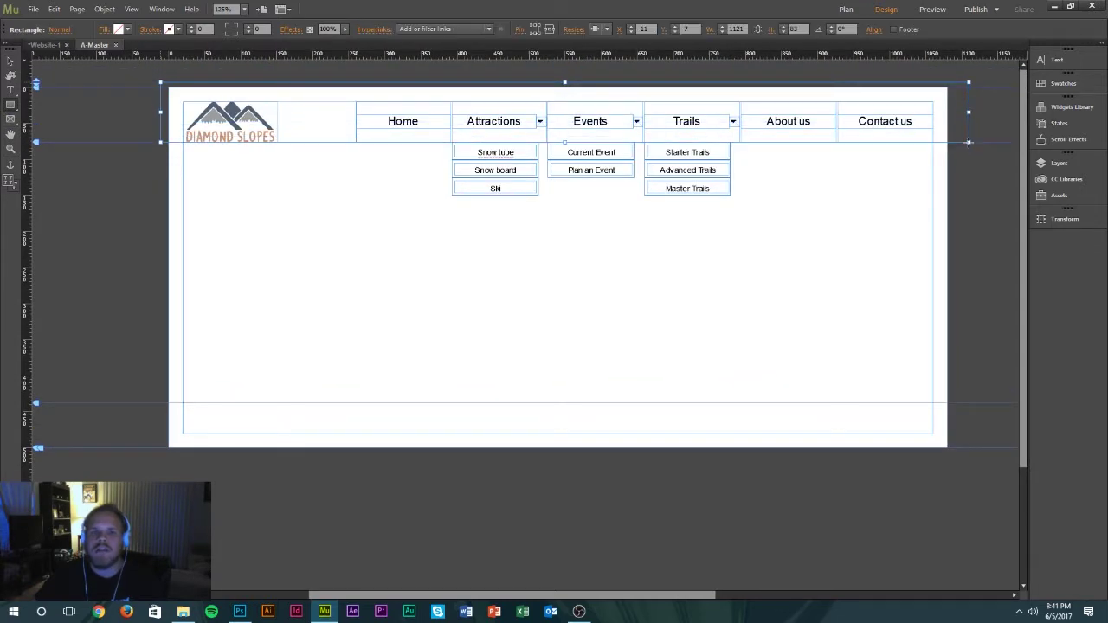
pyautogui.click(127, 29)
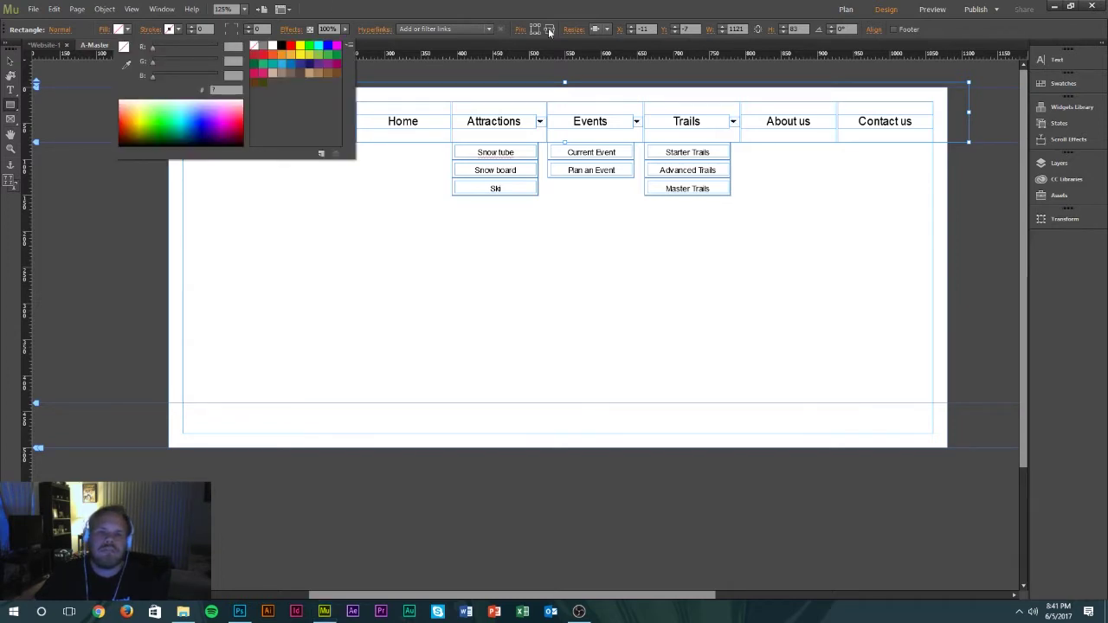
pyautogui.click(1061, 172)
pyautogui.click(1065, 179)
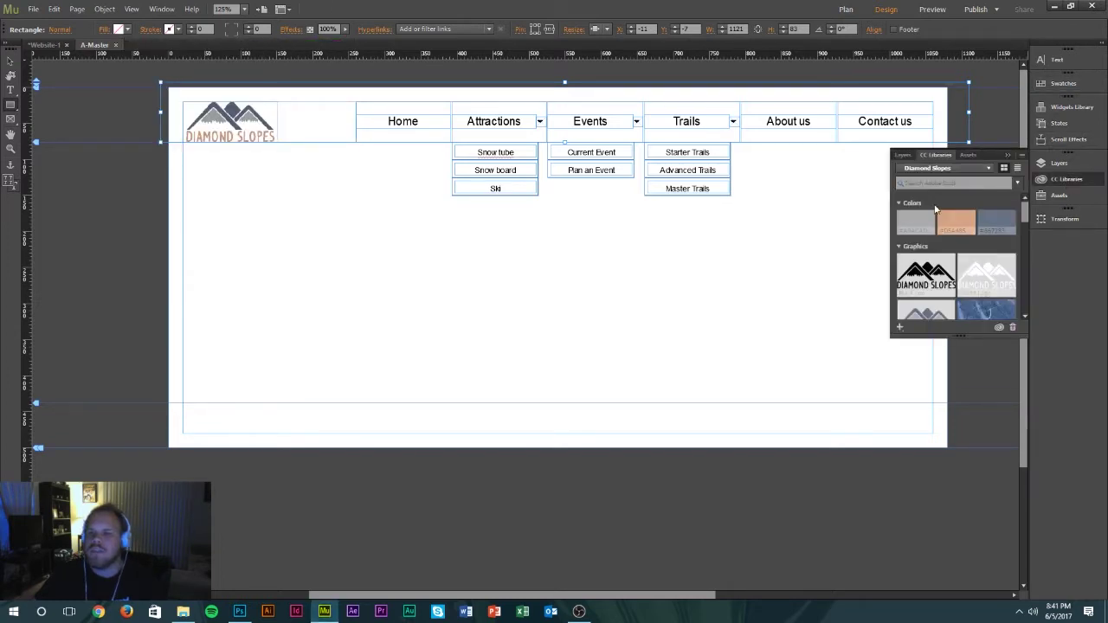
pyautogui.click(997, 223)
pyautogui.click(1008, 154)
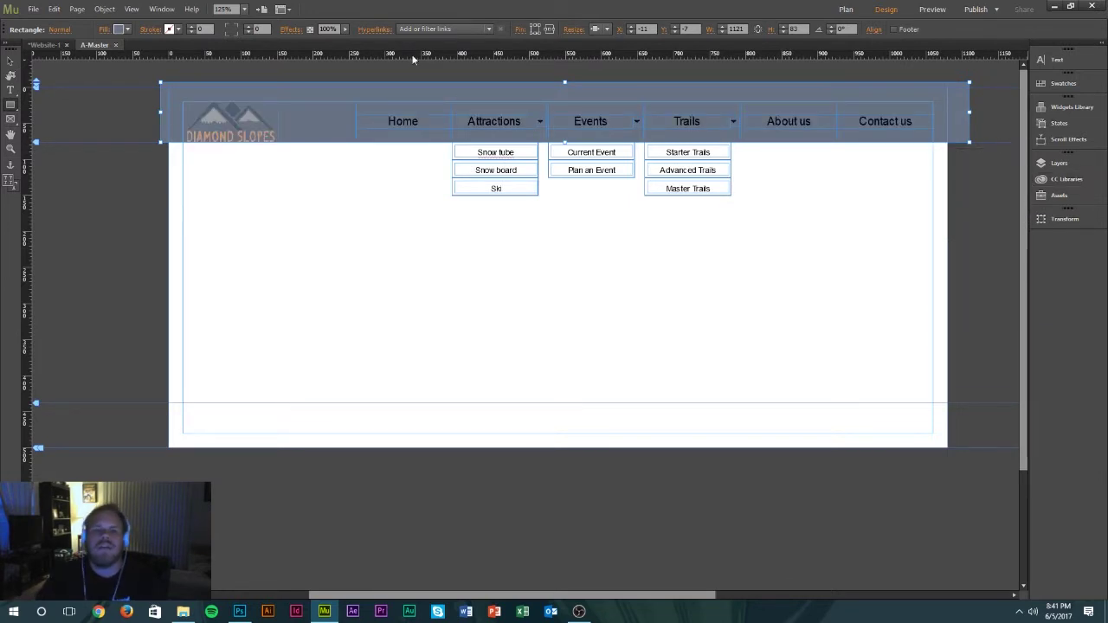
# Step: Try 20% opacity on the header rectangle
pyautogui.click(333, 27)
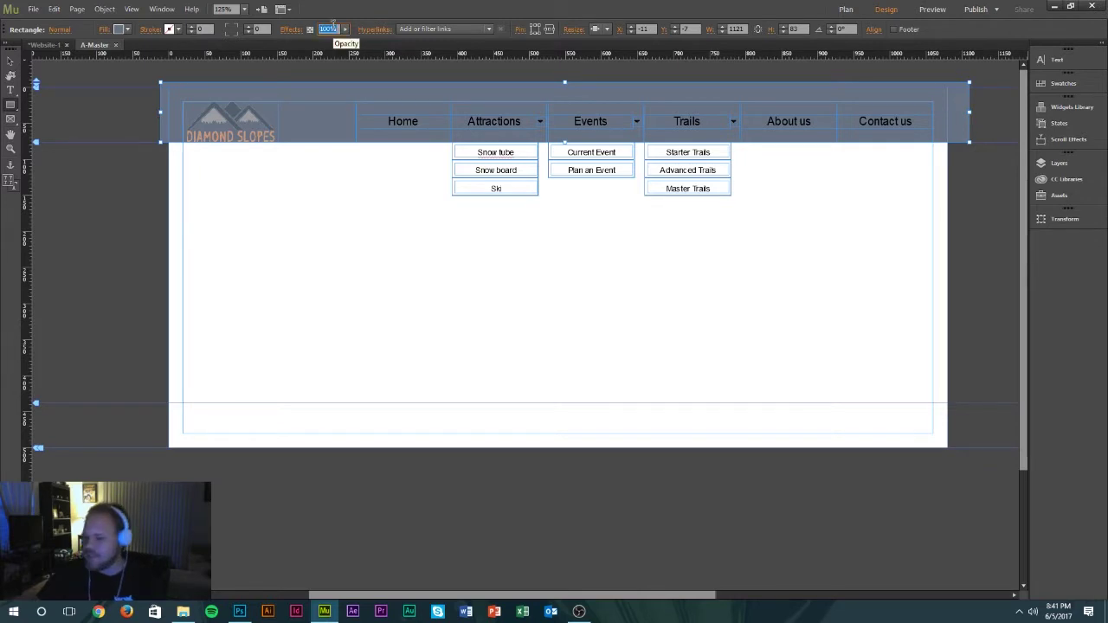
pyautogui.write('20')
pyautogui.press('Return')
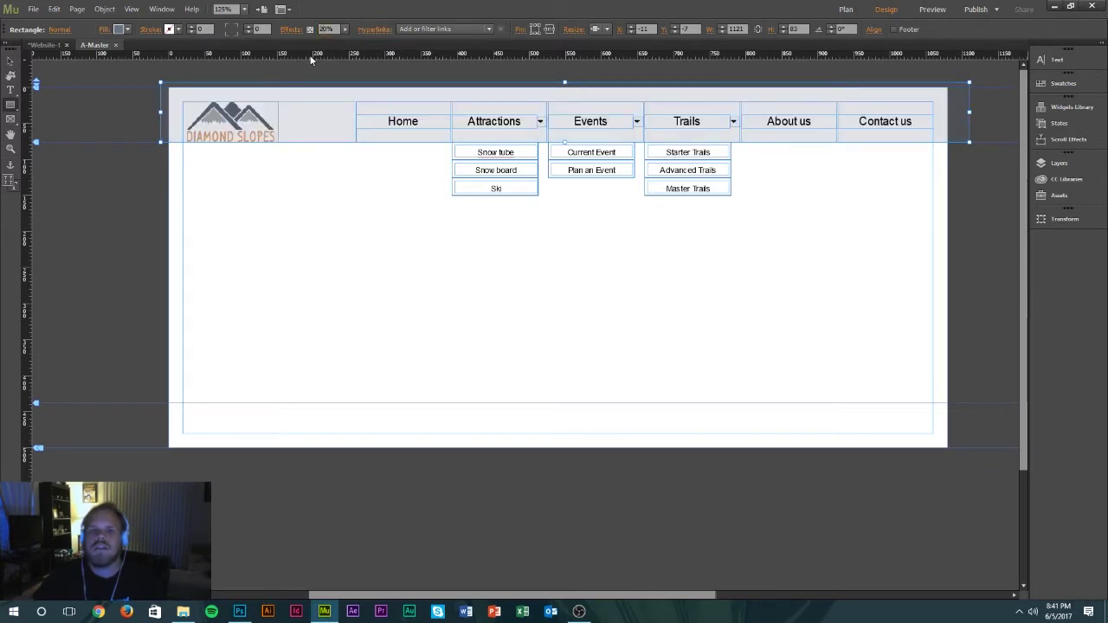
# Step: Set the header rectangle's opacity to 40%
pyautogui.write('40')
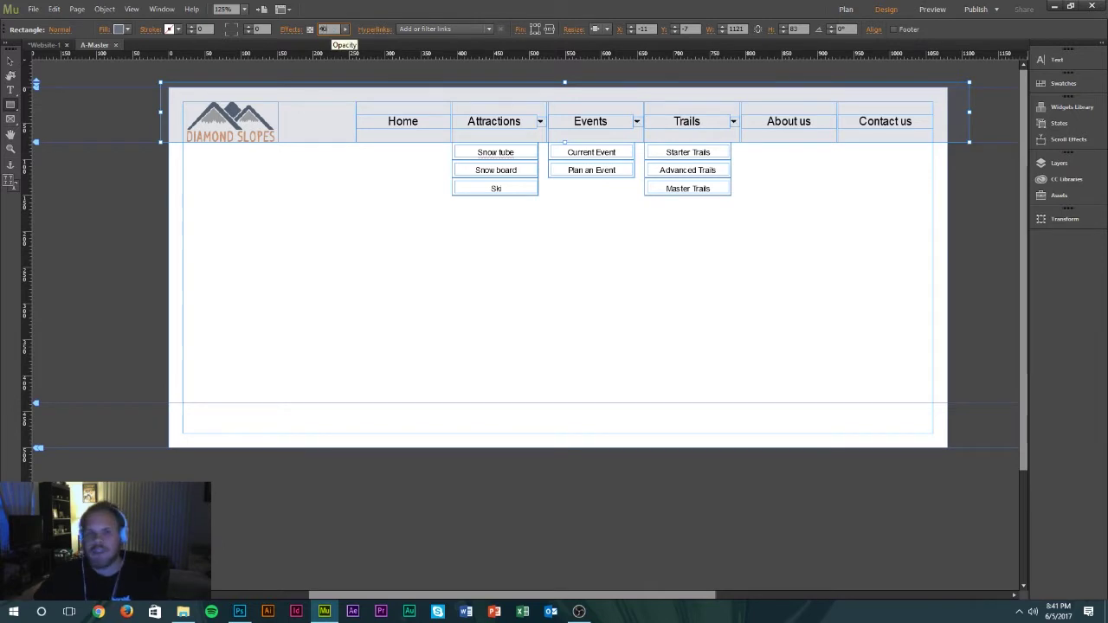
pyautogui.press('Return')
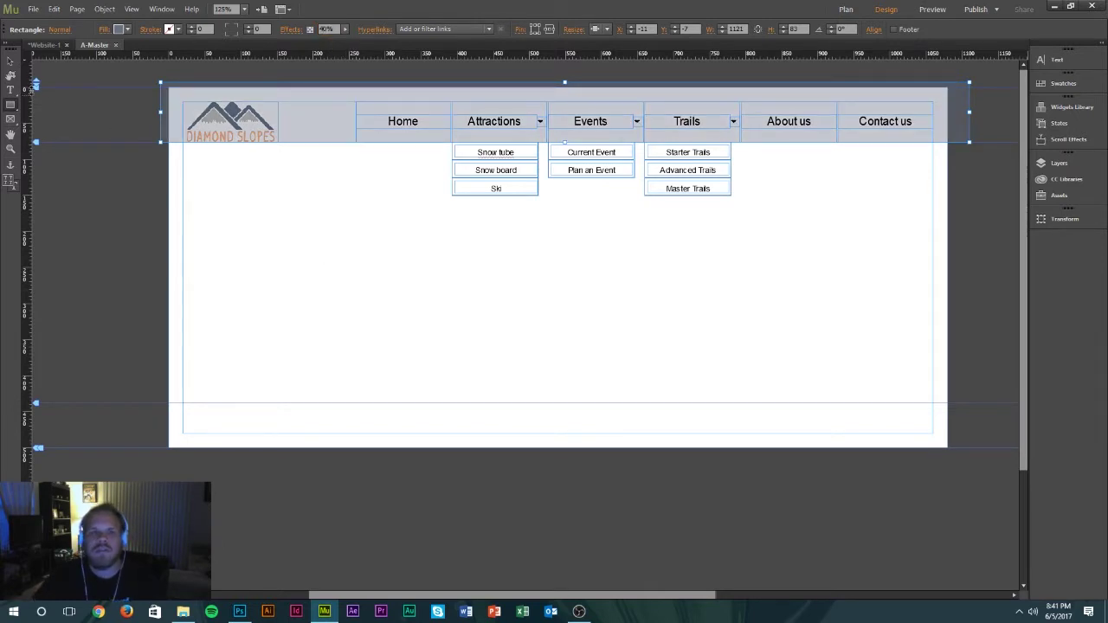
pyautogui.click(375, 315)
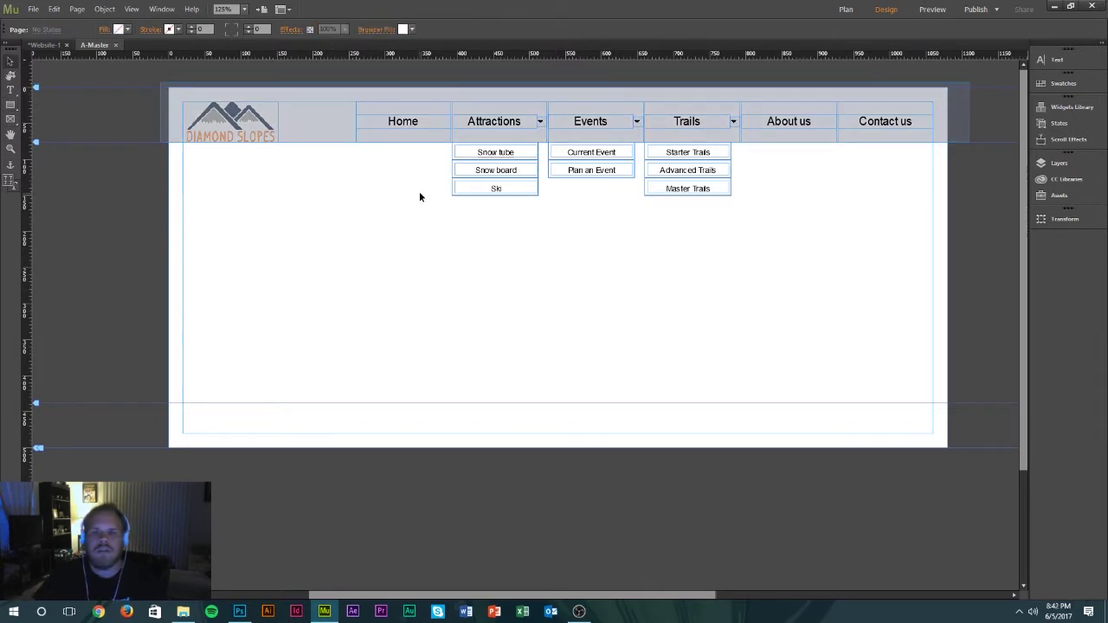
# Step: Close the A-Master page and open the Home page from the sitemap for design
pyautogui.scroll(-3, 419, 191)
pyautogui.scroll(3, 417, 185)
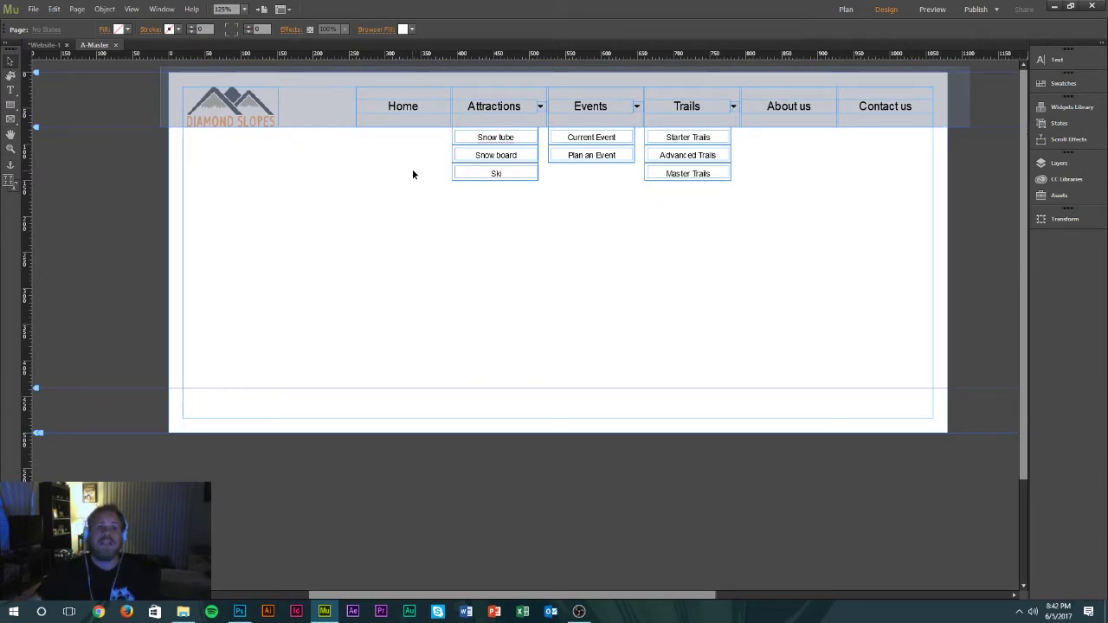
pyautogui.click(116, 45)
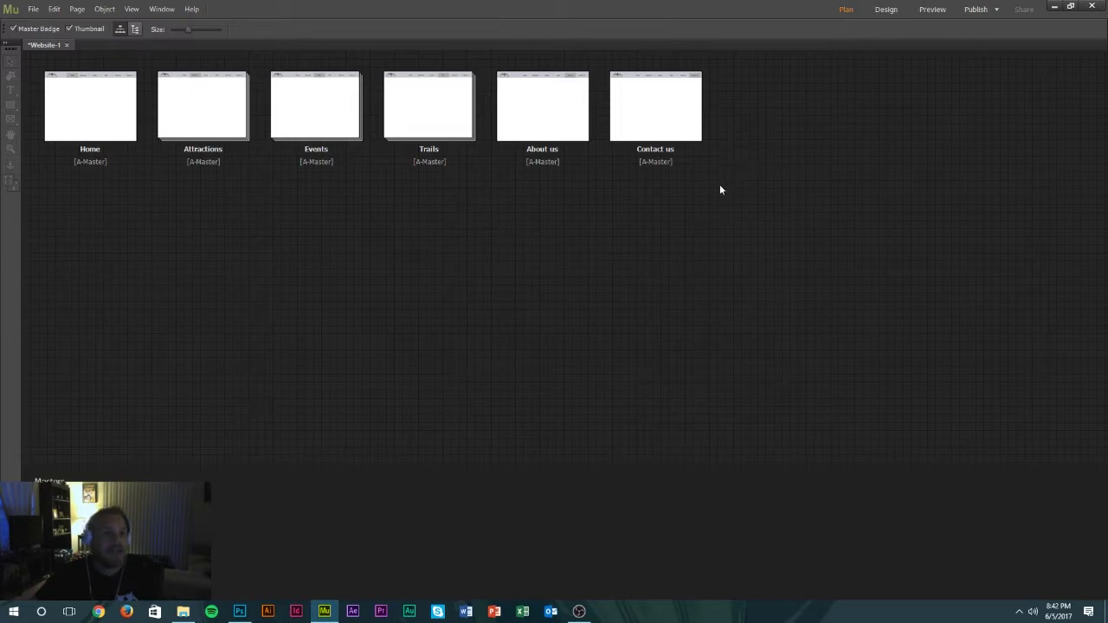
pyautogui.doubleClick(59, 107)
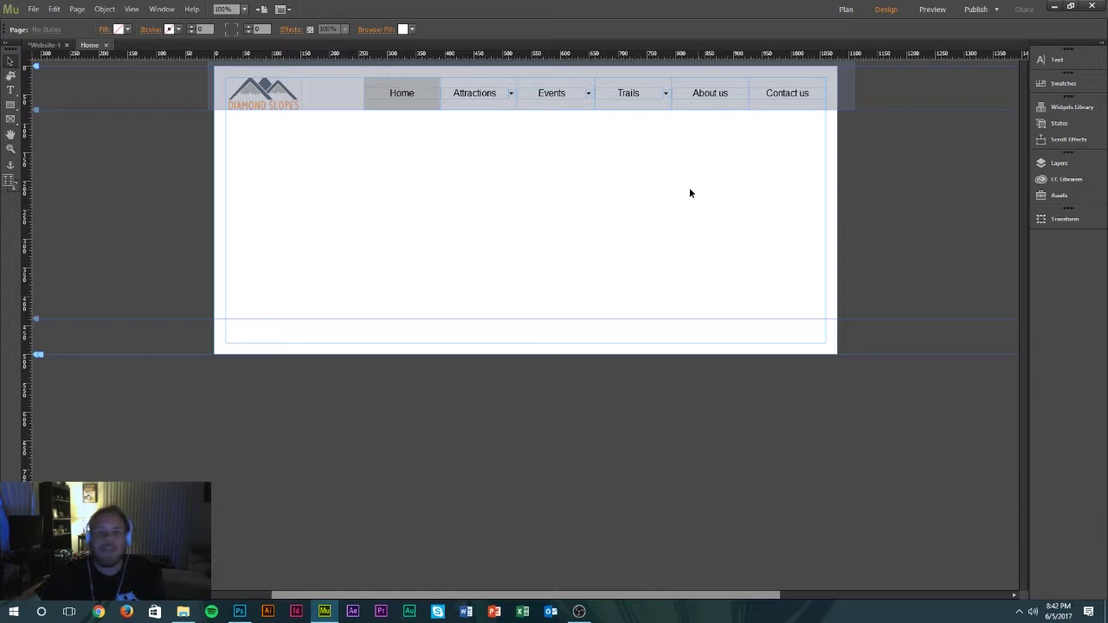
# Step: Compare the slideshow widgets and place a Basic slideshow on the Home page, flush with the page's left edge directly below the header
pyautogui.click(1073, 108)
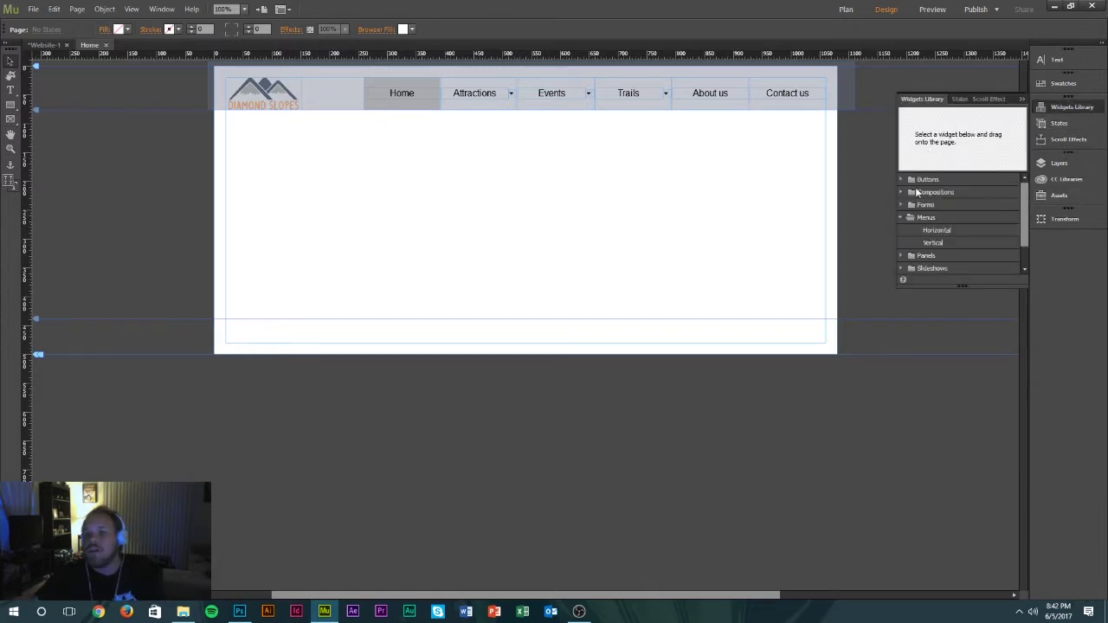
pyautogui.click(899, 218)
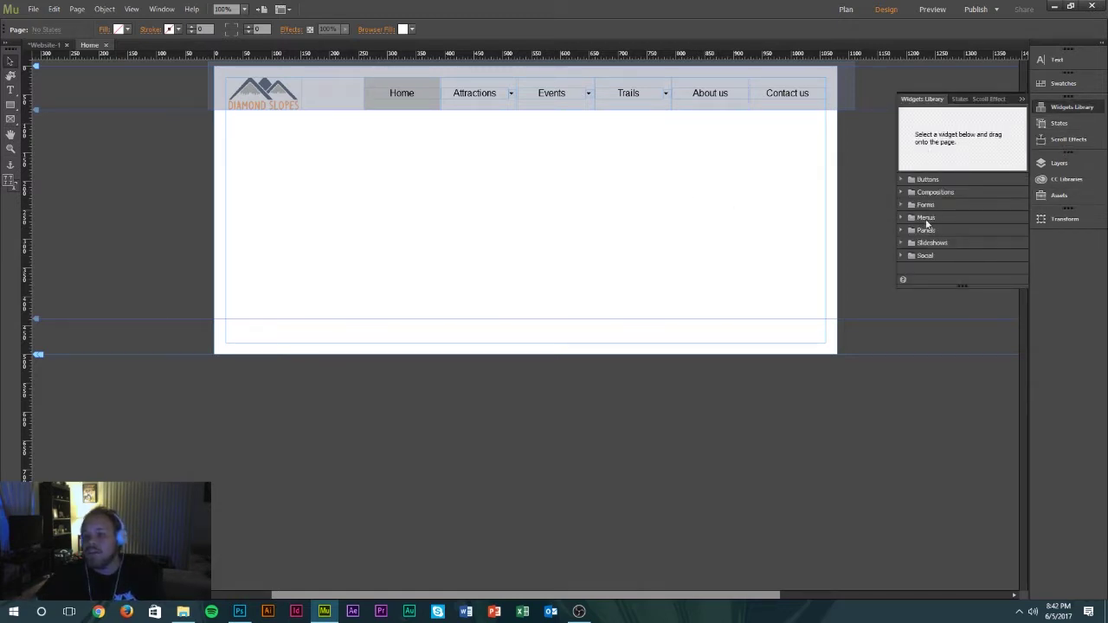
pyautogui.click(901, 243)
pyautogui.scroll(-2, 1007, 225)
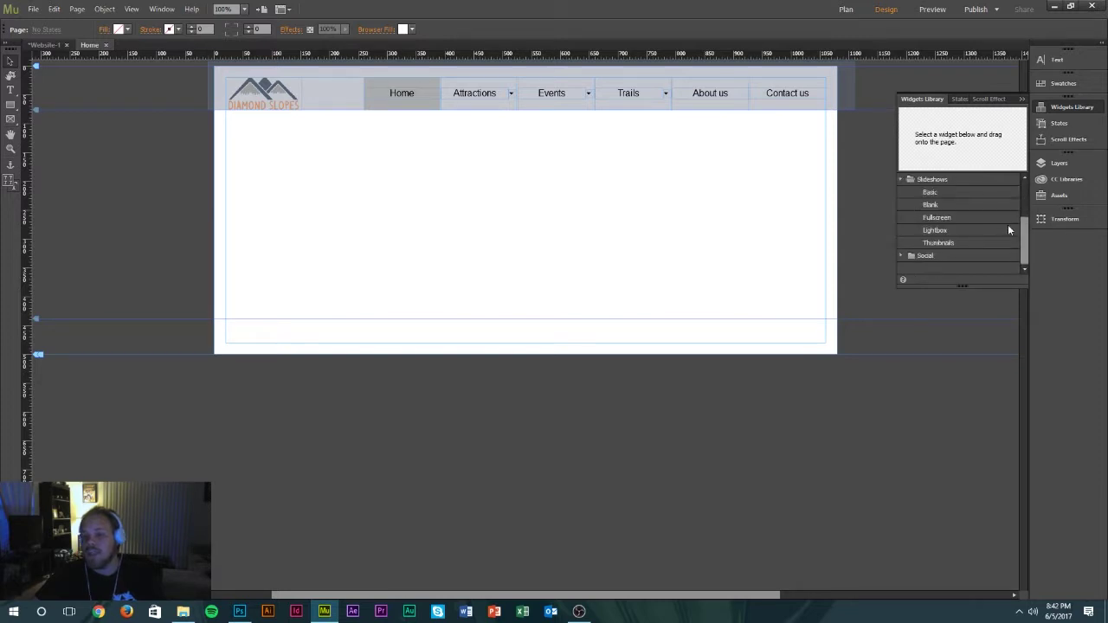
pyautogui.click(925, 194)
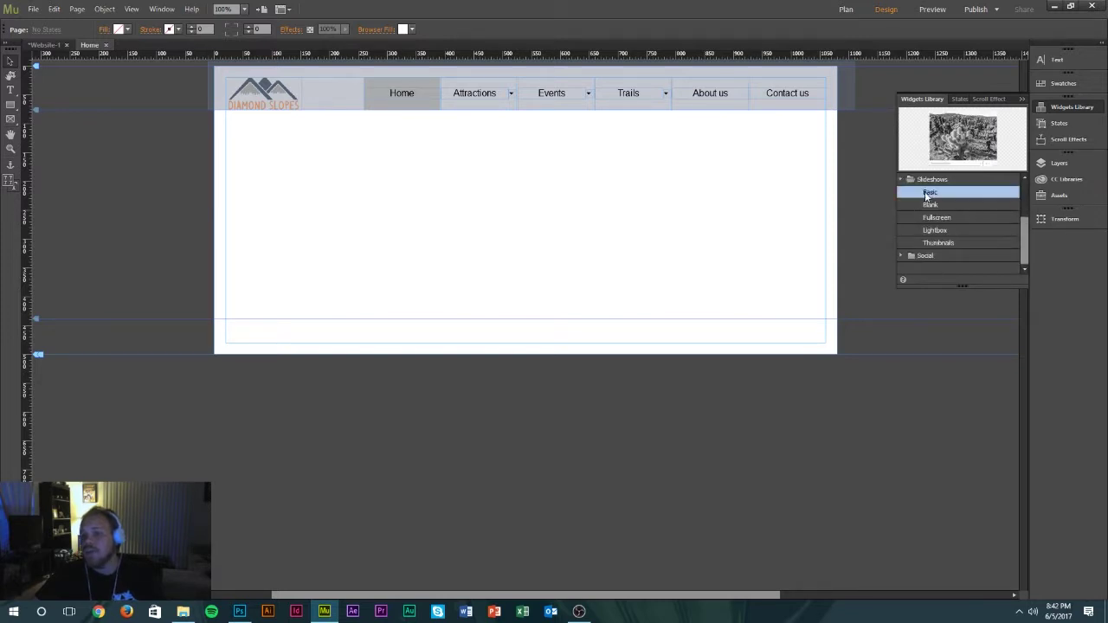
pyautogui.click(933, 206)
pyautogui.click(943, 218)
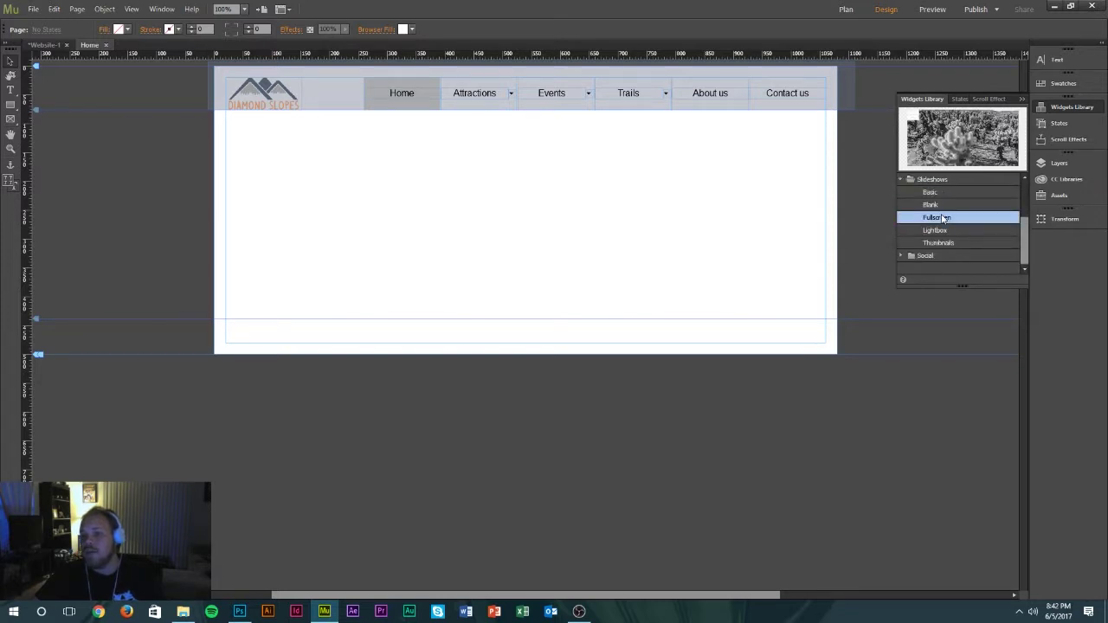
pyautogui.click(943, 242)
pyautogui.click(938, 204)
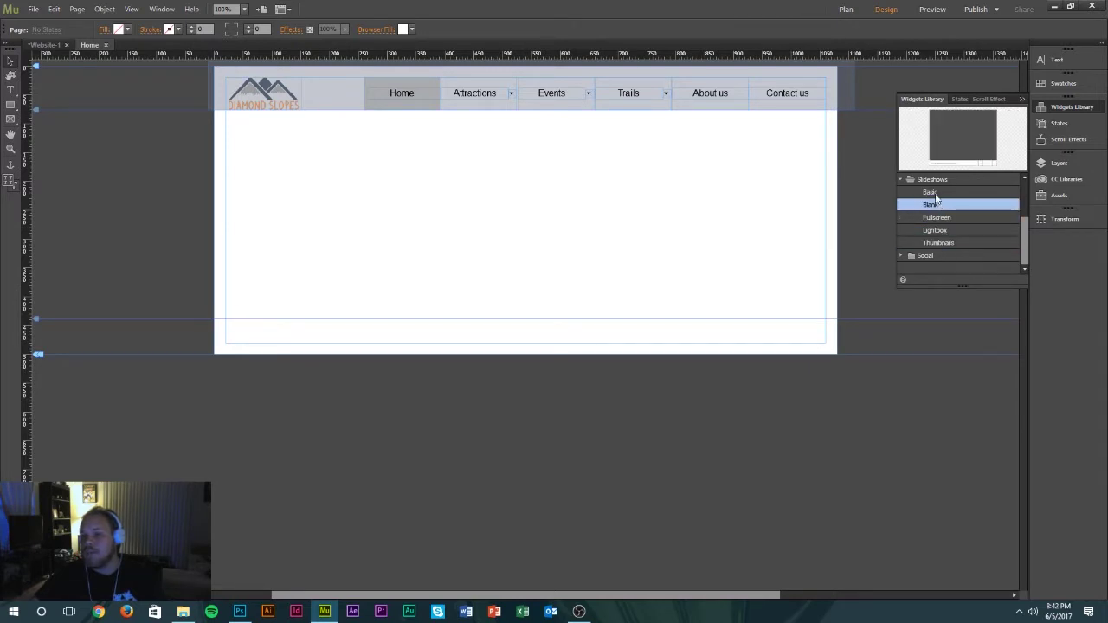
pyautogui.click(935, 193)
pyautogui.moveTo(935, 193); pyautogui.dragTo(305, 142)
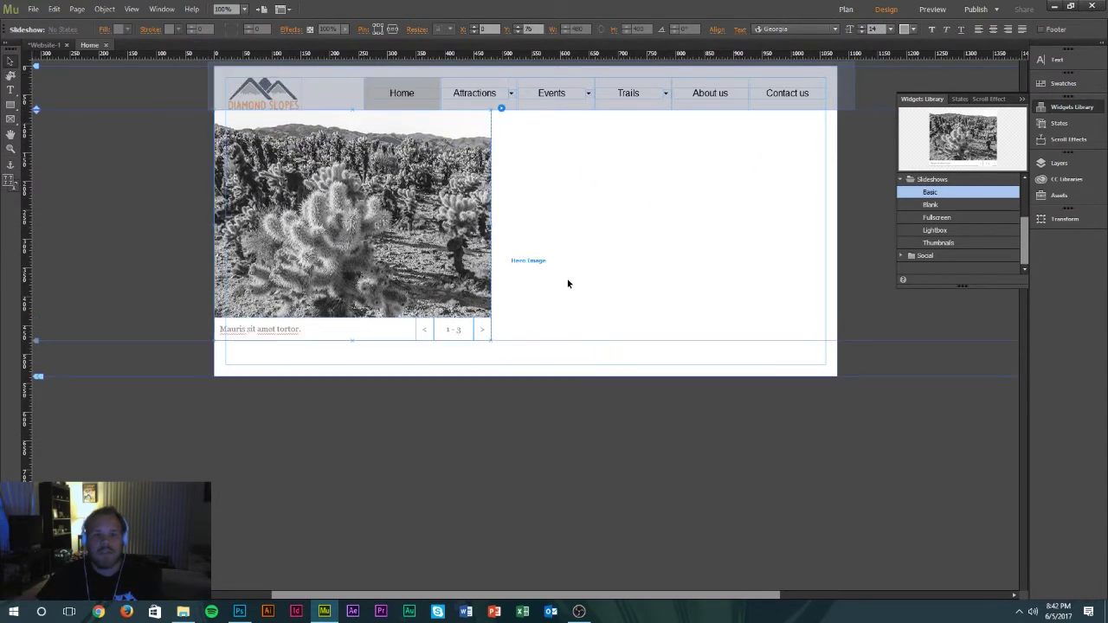
# Step: Resize the slideshow's hero image to the full 1080 px page width and about 215 px high
pyautogui.click(485, 229)
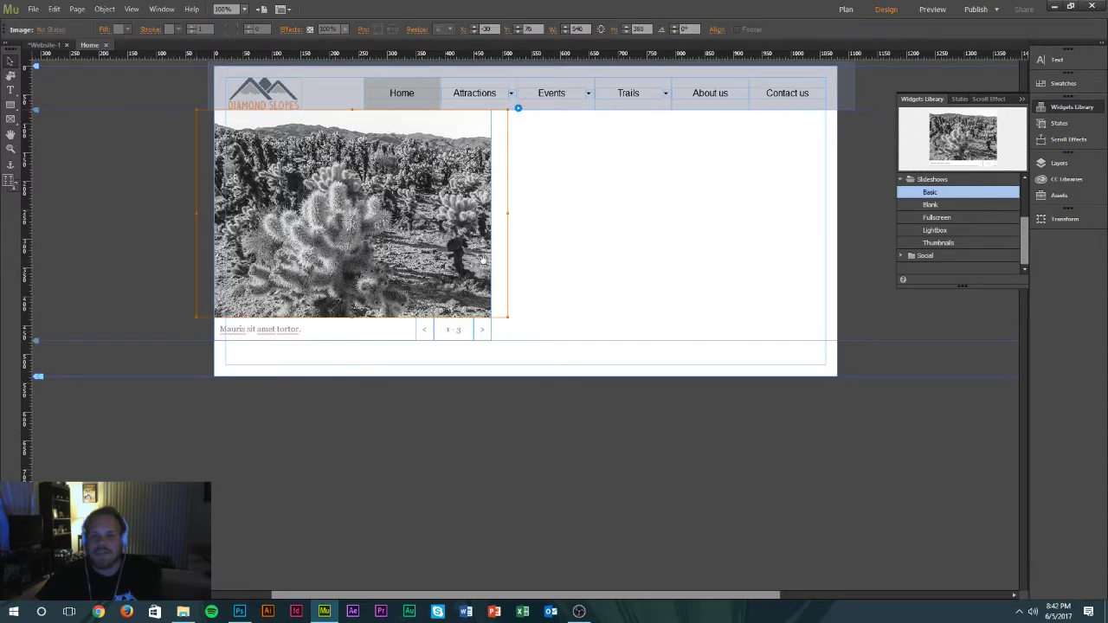
pyautogui.click(475, 298)
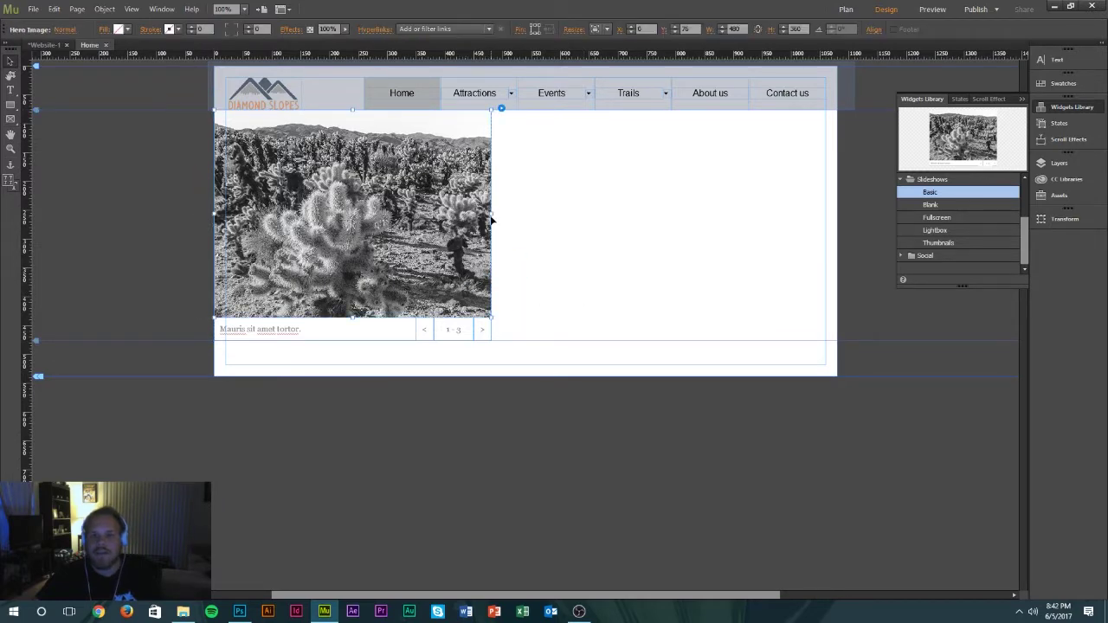
pyautogui.moveTo(493, 211); pyautogui.dragTo(838, 222)
pyautogui.moveTo(524, 318); pyautogui.dragTo(519, 230)
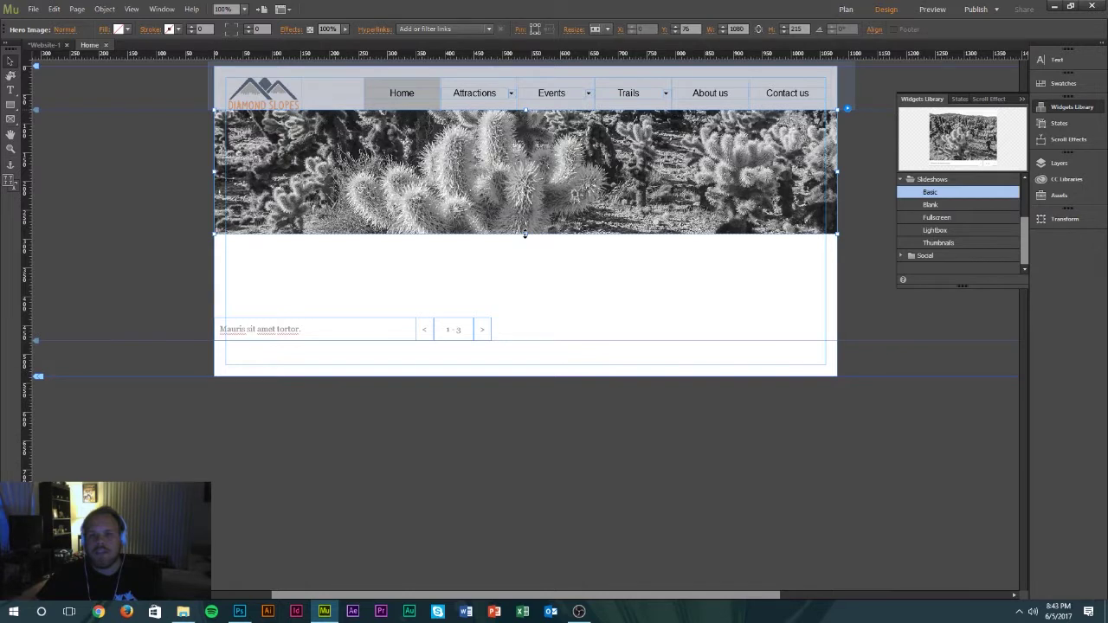
pyautogui.click(529, 294)
# Step: Turn off Captions and Counter in the slideshow's options
pyautogui.click(330, 336)
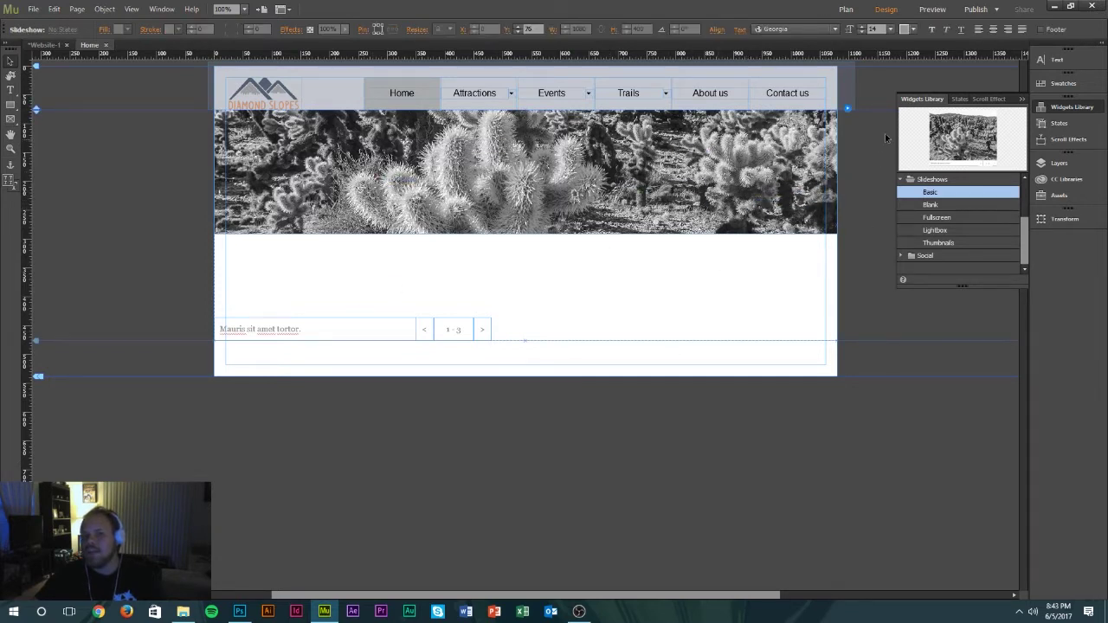
pyautogui.click(1023, 98)
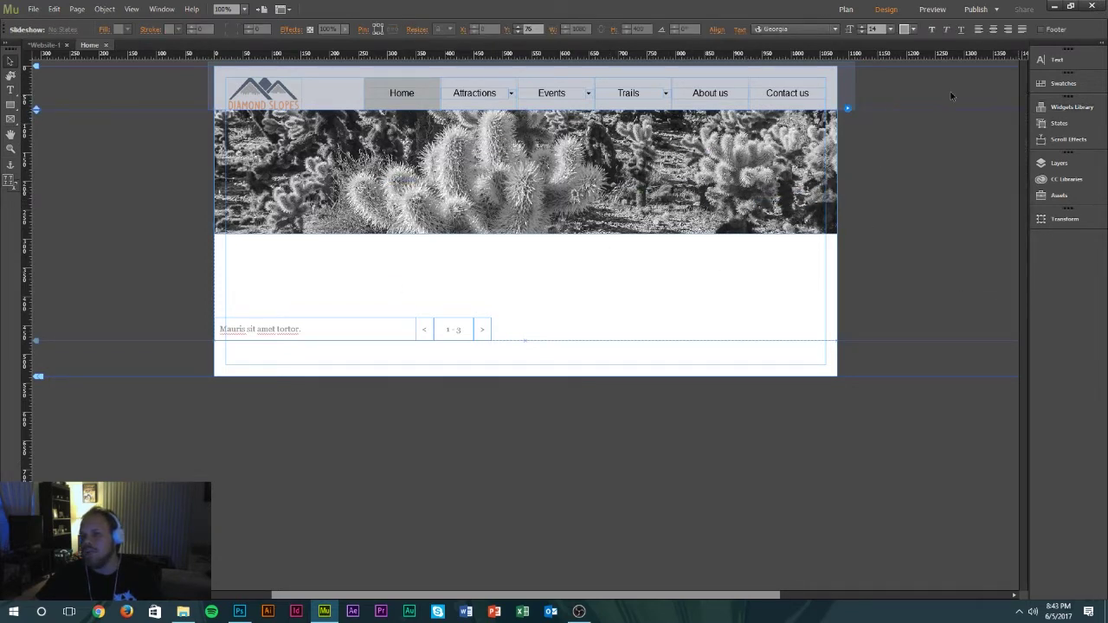
pyautogui.click(849, 109)
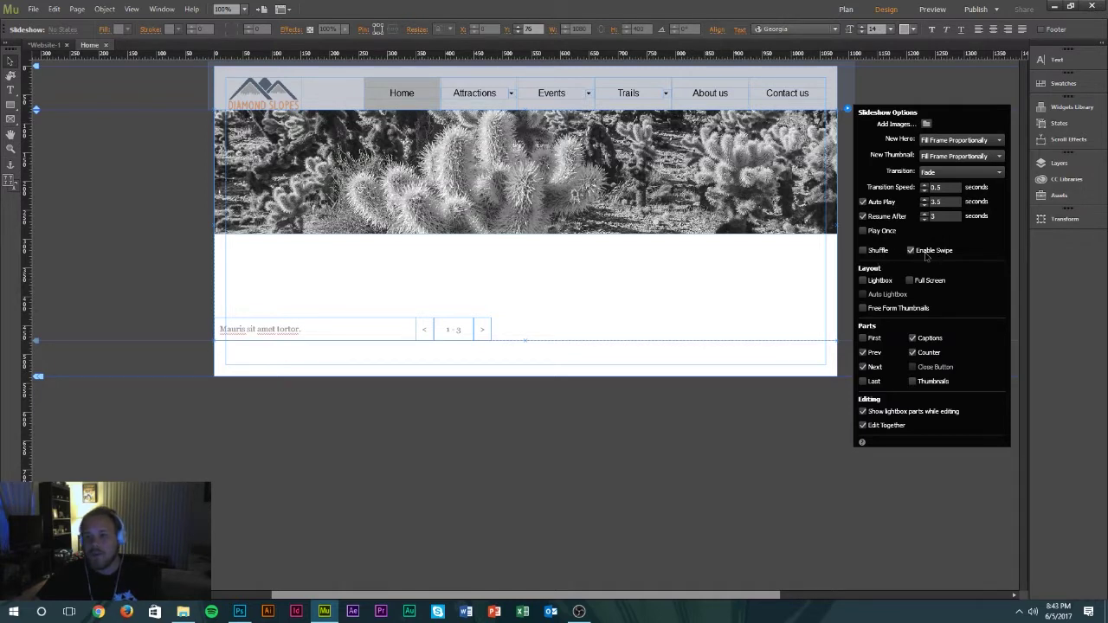
pyautogui.click(925, 342)
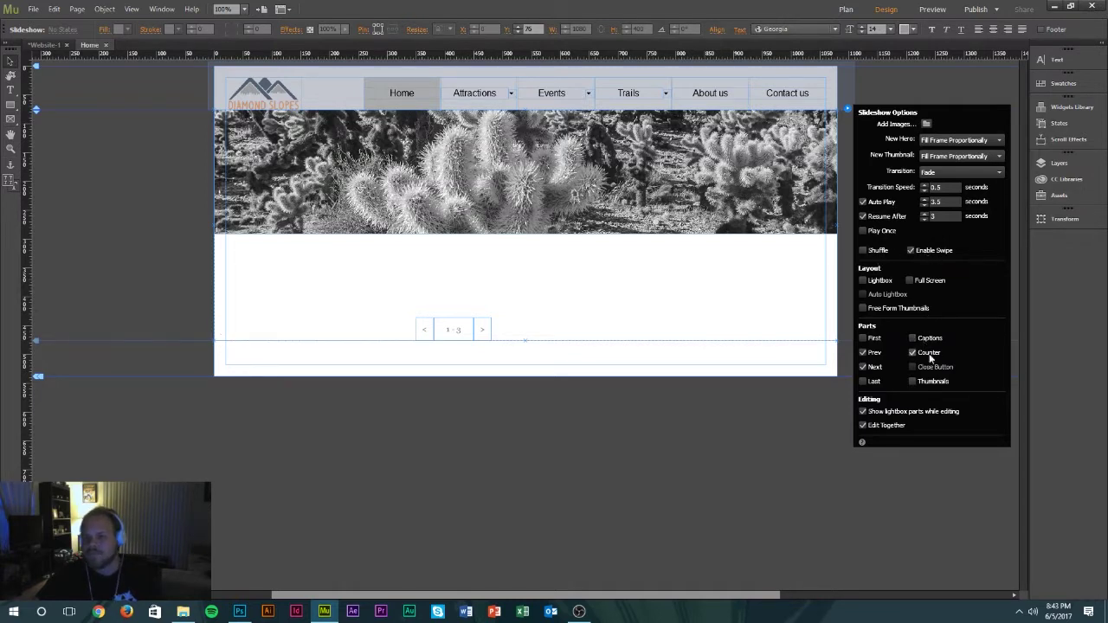
pyautogui.click(928, 354)
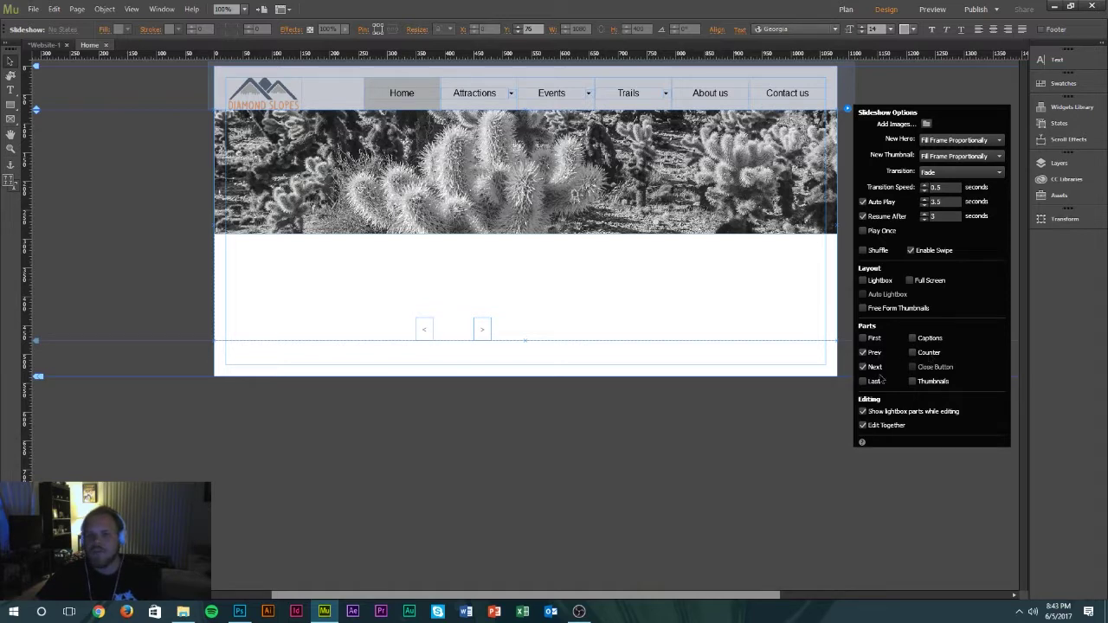
# Step: Move the slideshow's Next arrow to the hero image's right side, at about X 1030, and the Prev arrow to its left side at matching height
pyautogui.doubleClick(480, 335)
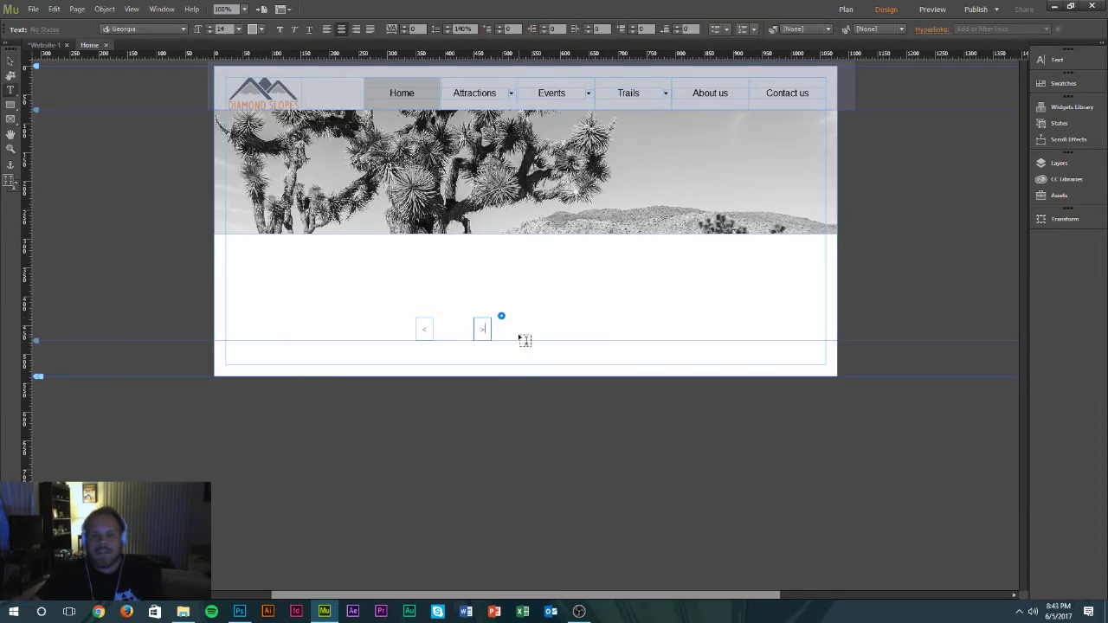
pyautogui.click(10, 60)
pyautogui.moveTo(482, 327); pyautogui.dragTo(822, 173)
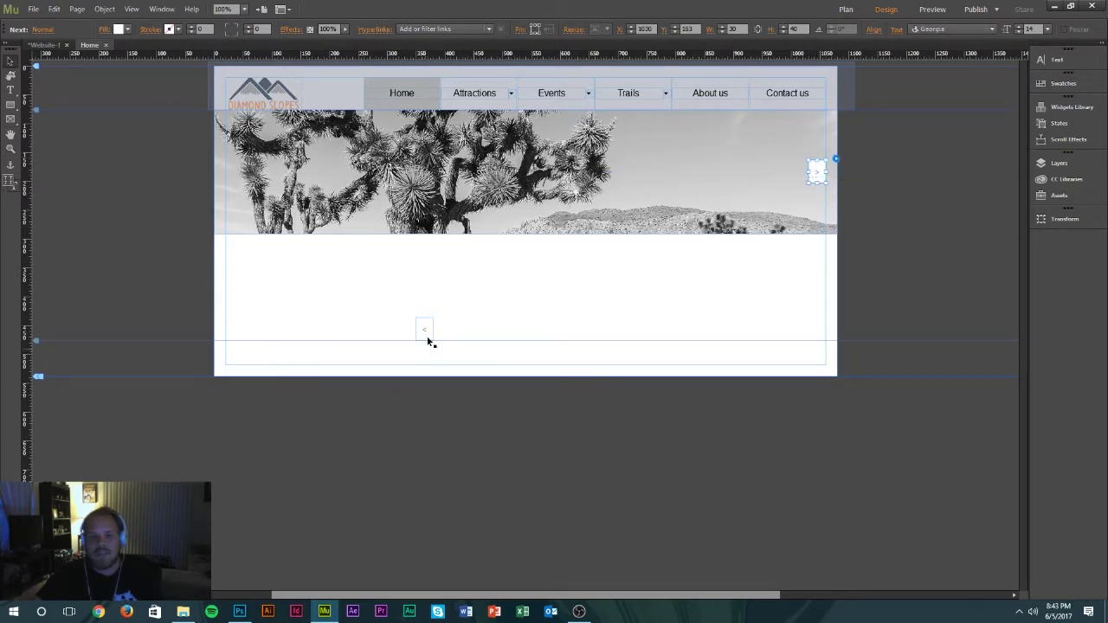
pyautogui.click(427, 333)
pyautogui.moveTo(428, 328); pyautogui.dragTo(236, 174)
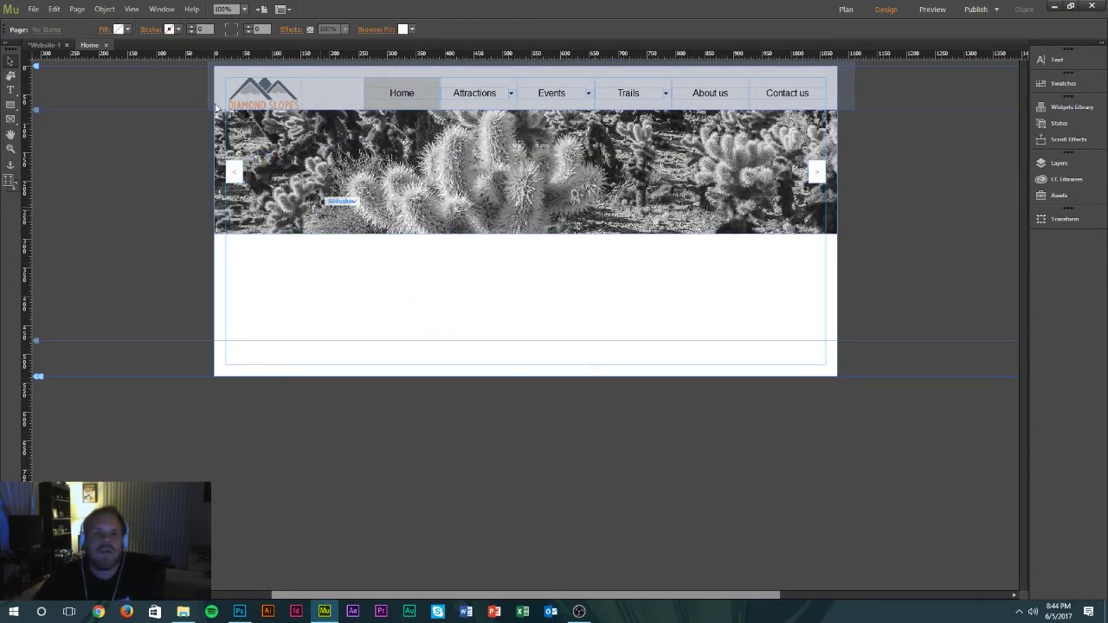
# Step: Look through the Panels, Slideshows and Social categories of the widget library for another widget to use on the Home page
pyautogui.click(1085, 112)
pyautogui.scroll(-2, 952, 196)
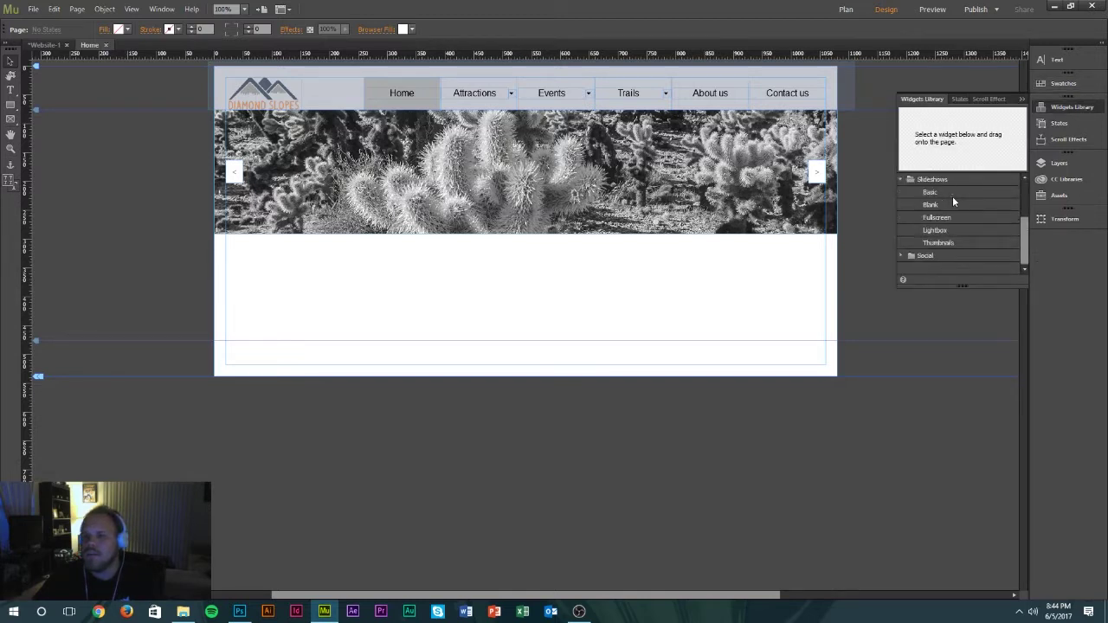
pyautogui.scroll(2, 952, 195)
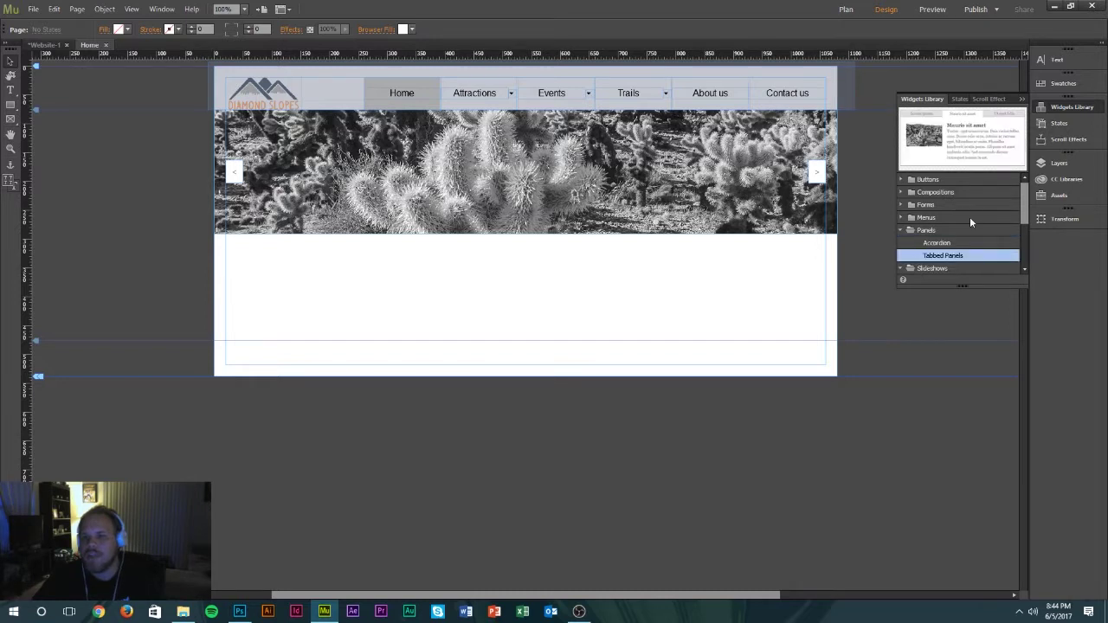
pyautogui.scroll(-3, 970, 216)
pyautogui.click(901, 256)
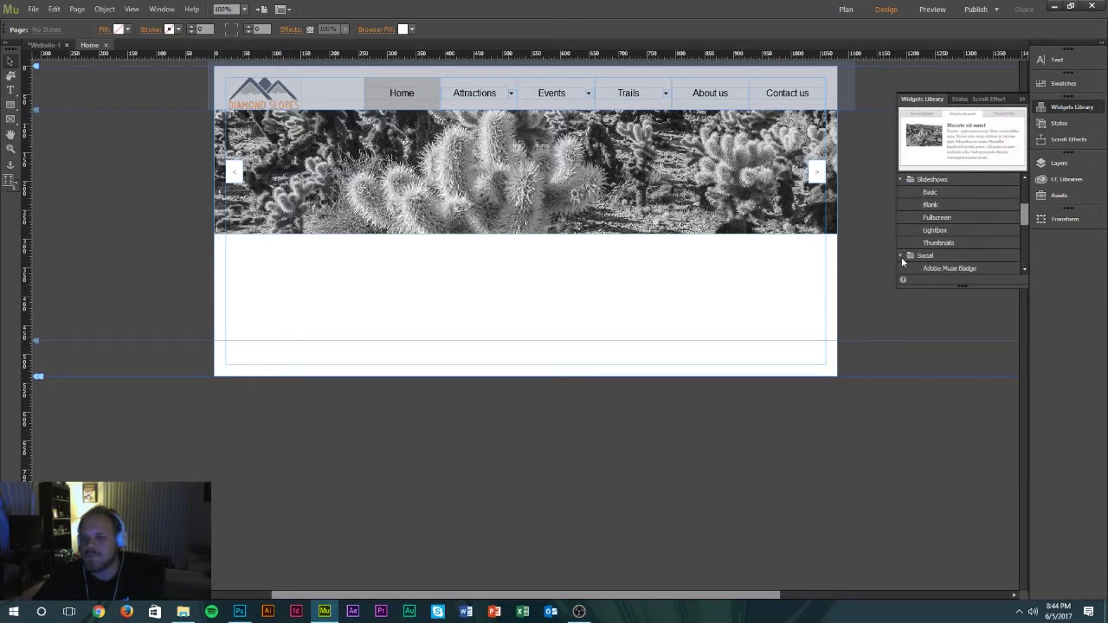
pyautogui.scroll(-3, 904, 250)
pyautogui.scroll(5, 904, 250)
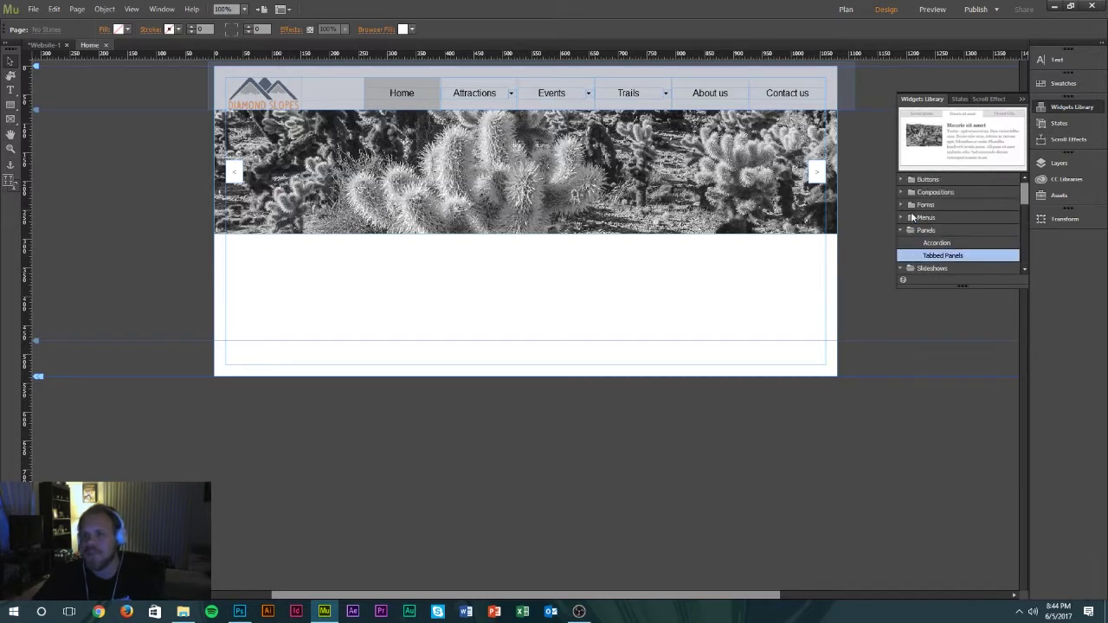